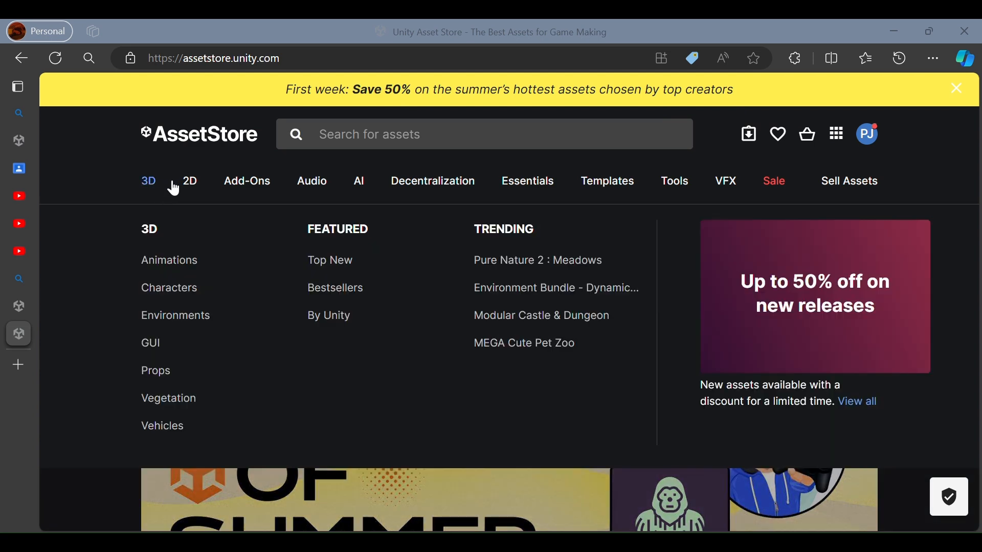
- Open the 3D Vehicles category of the Asset Store and filter it to free assets
mouse_move(186, 189)
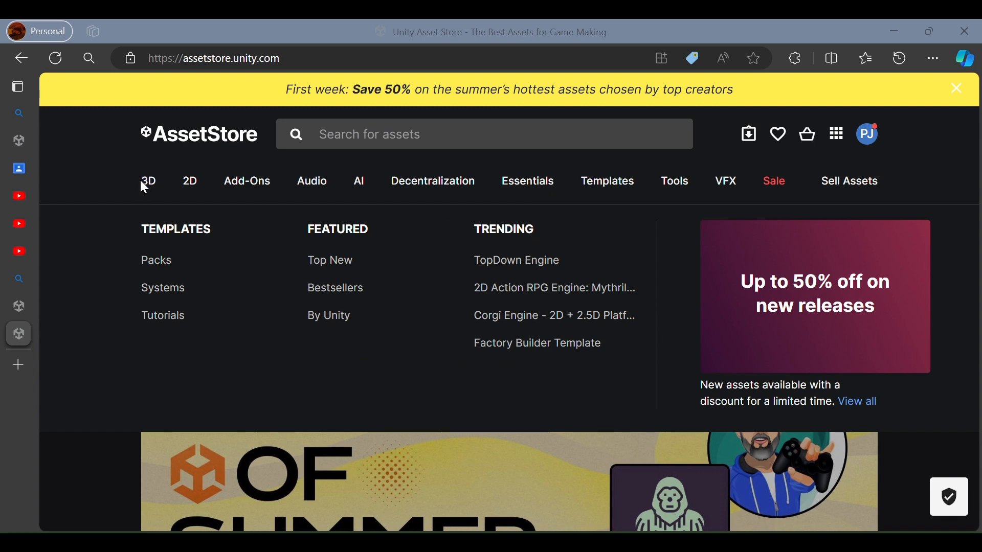
mouse_move(151, 187)
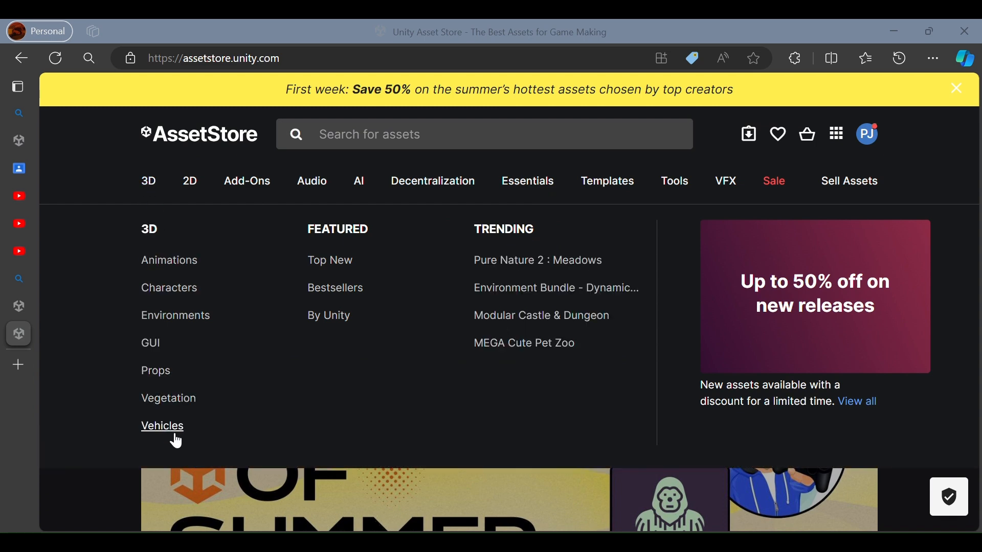
click(155, 426)
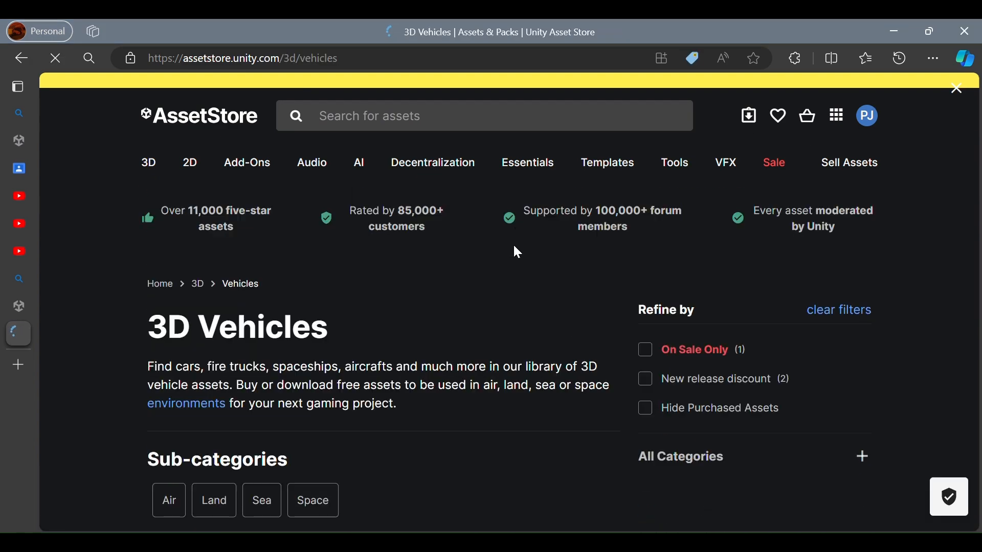
scroll(505, 287, down, 9)
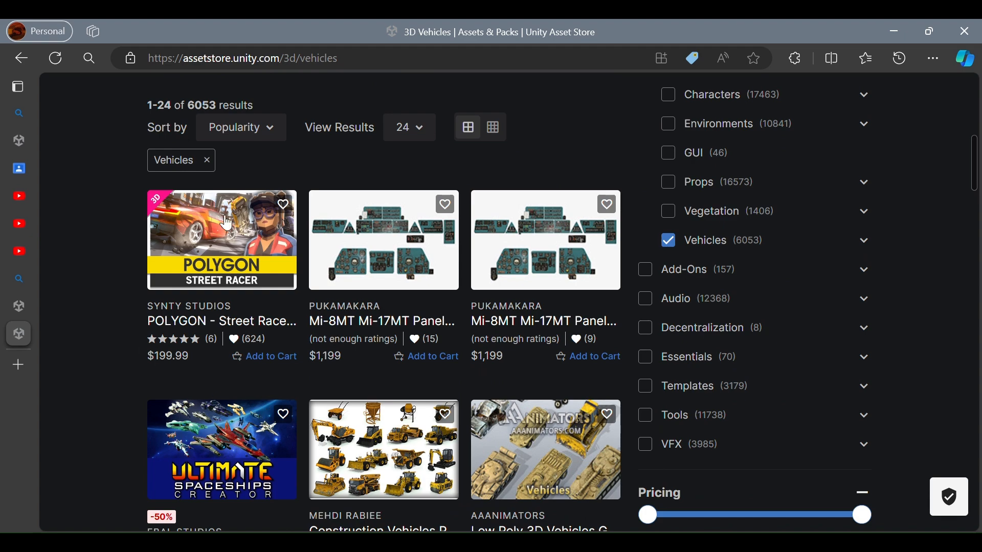
scroll(548, 277, down, 3)
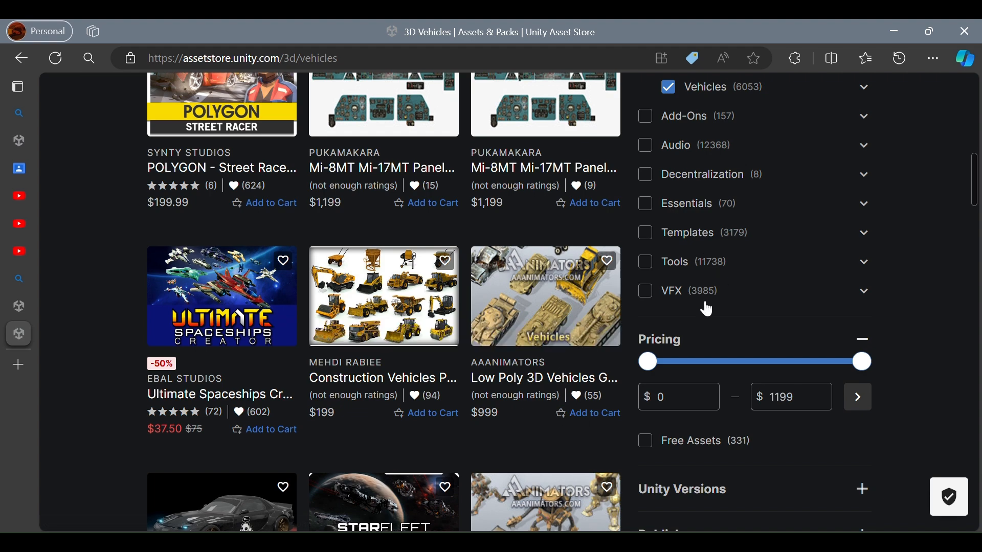
scroll(708, 307, down, 3)
click(647, 285)
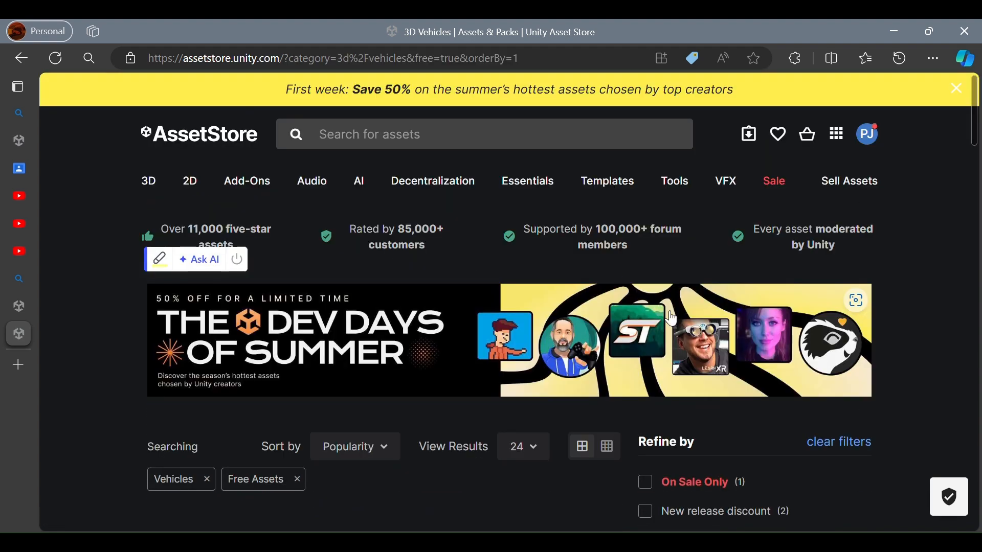
- Open the ARCADE: FREE Racing Car asset page and send the asset to Unity
scroll(660, 313, down, 5)
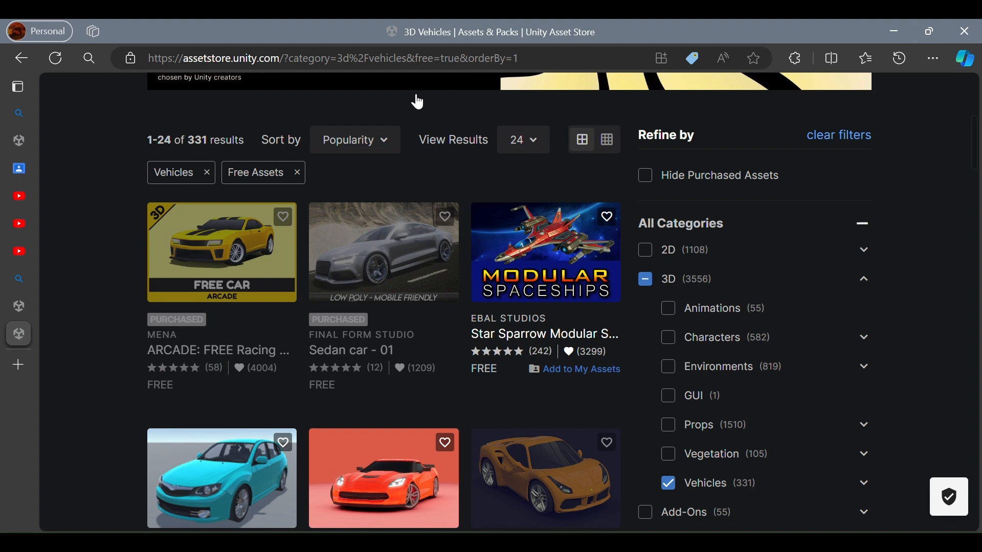
mouse_move(198, 280)
click(207, 262)
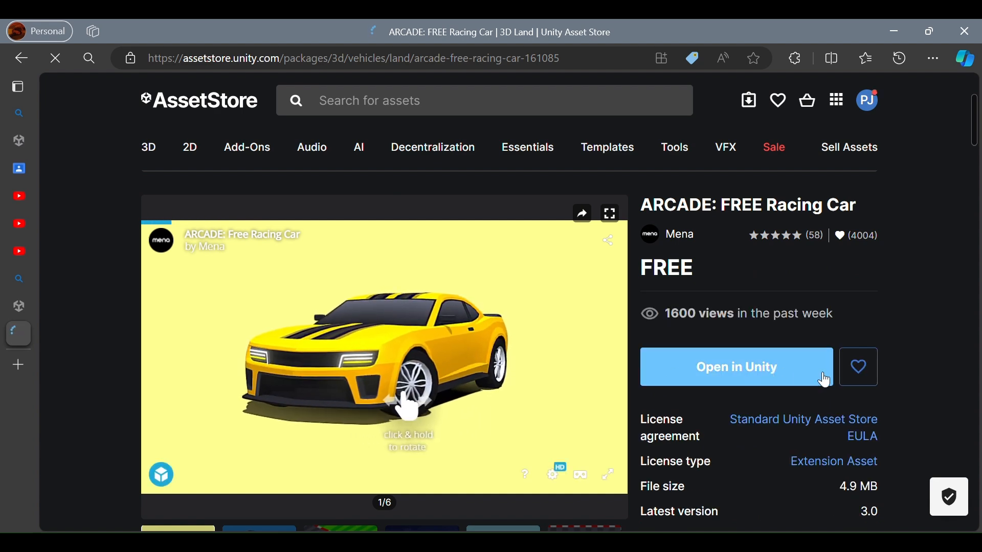
click(805, 377)
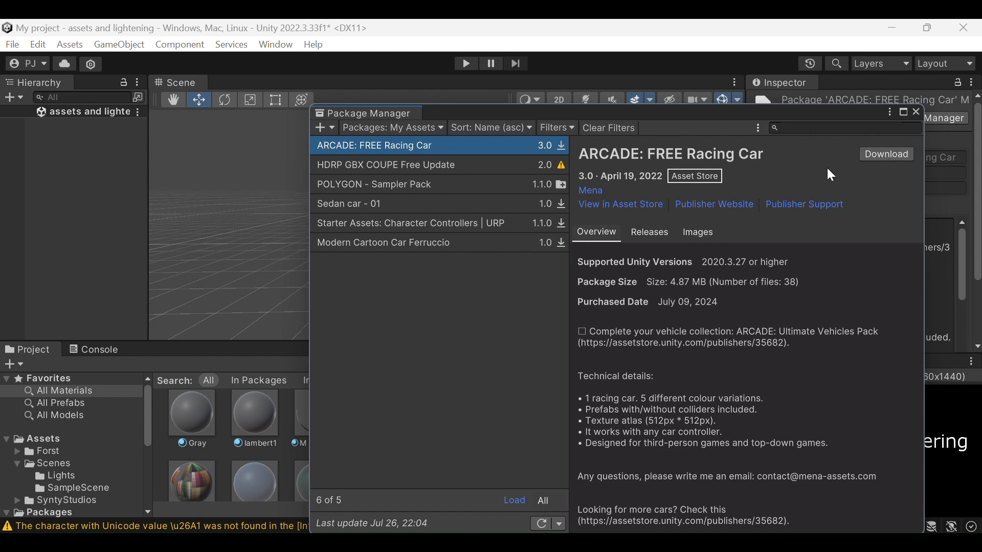
- Download the ARCADE: FREE Racing Car package, import all its files into the project, and close the Package Manager
click(884, 153)
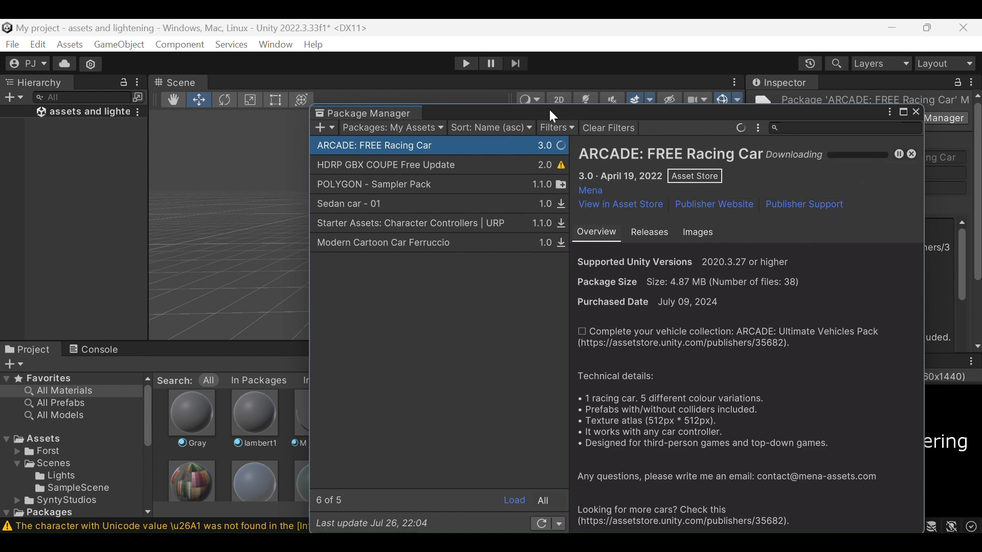
click(515, 46)
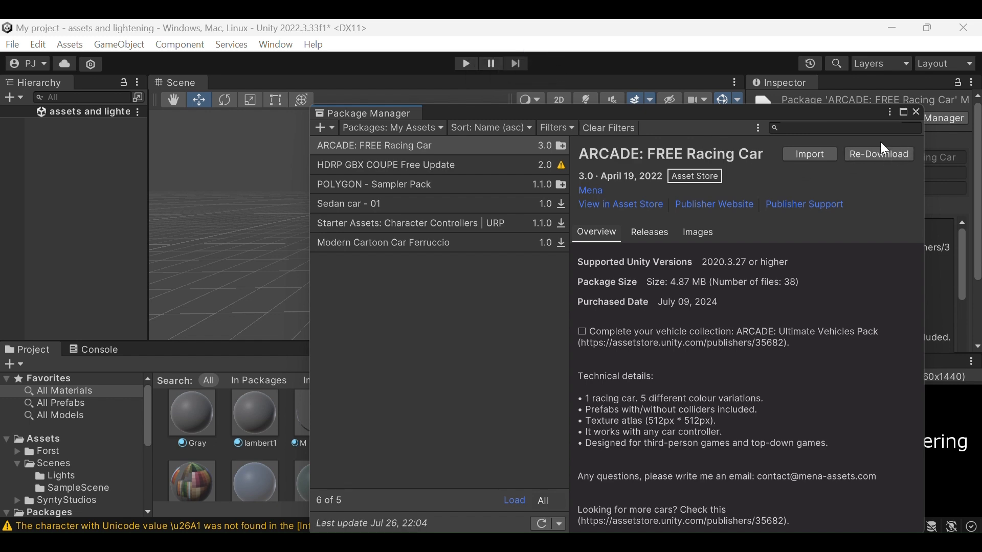
click(818, 153)
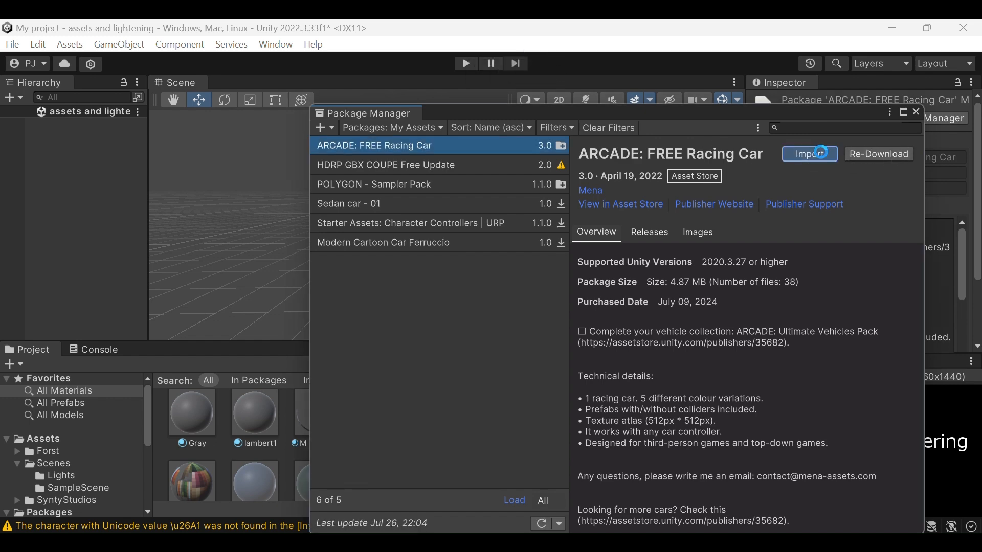
scroll(665, 263, down, 10)
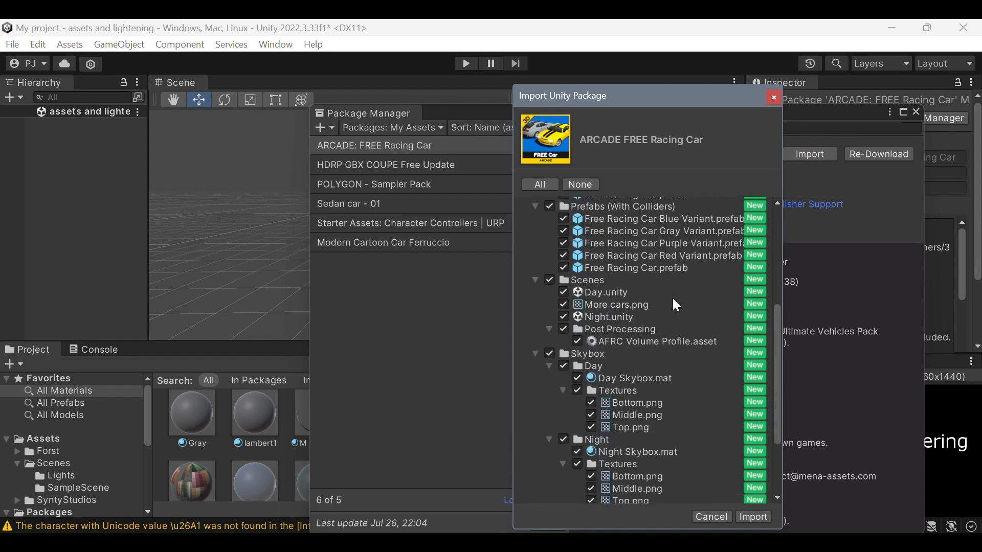
scroll(641, 328, up, 8)
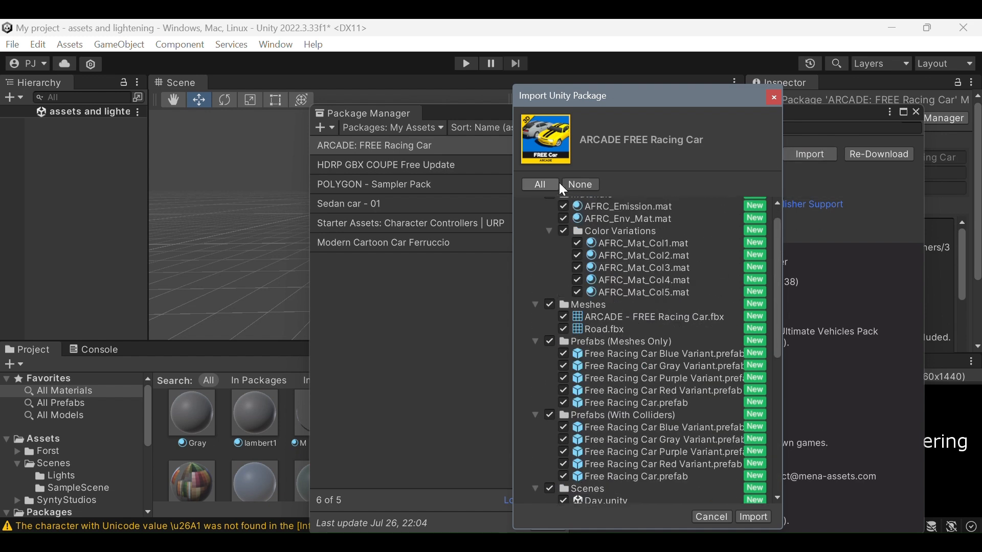
scroll(674, 351, down, 5)
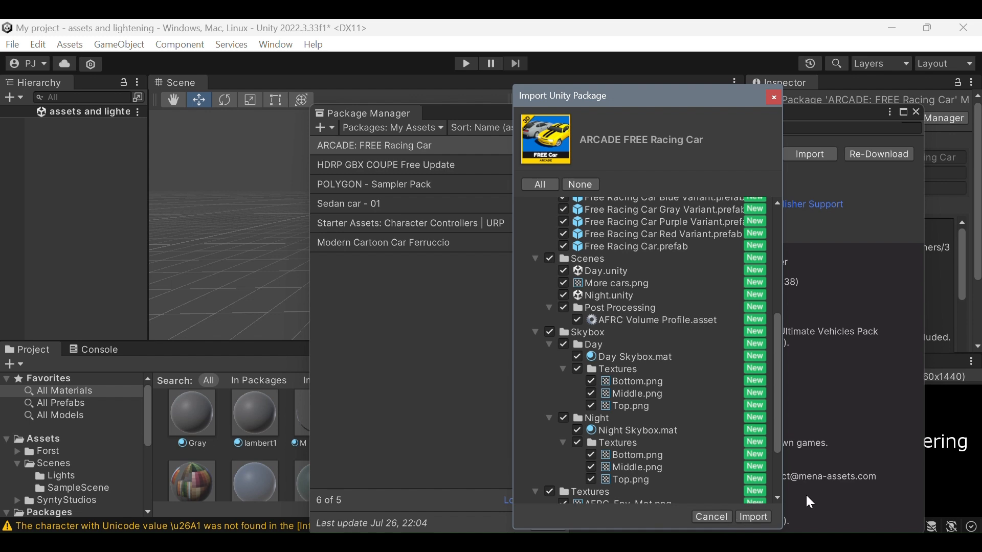
click(745, 518)
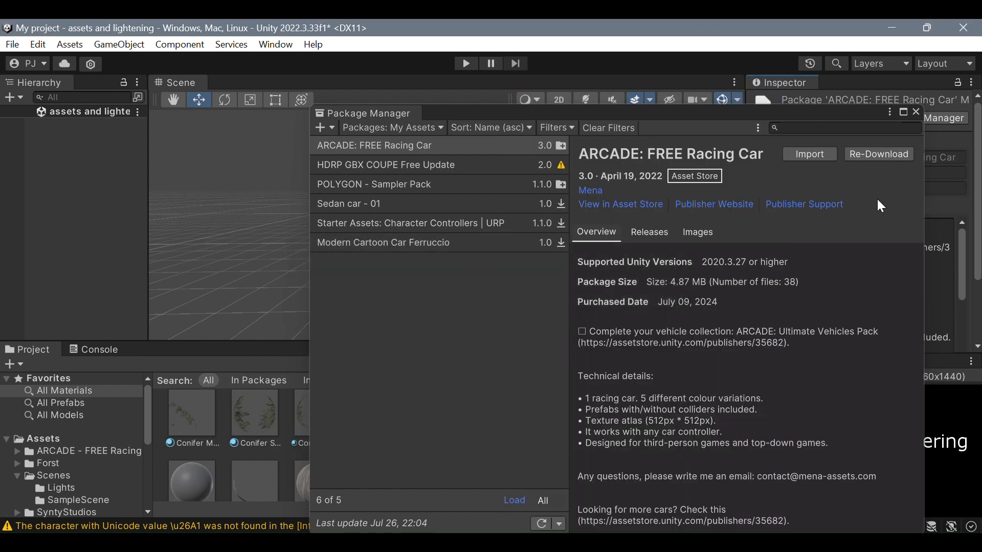
click(916, 111)
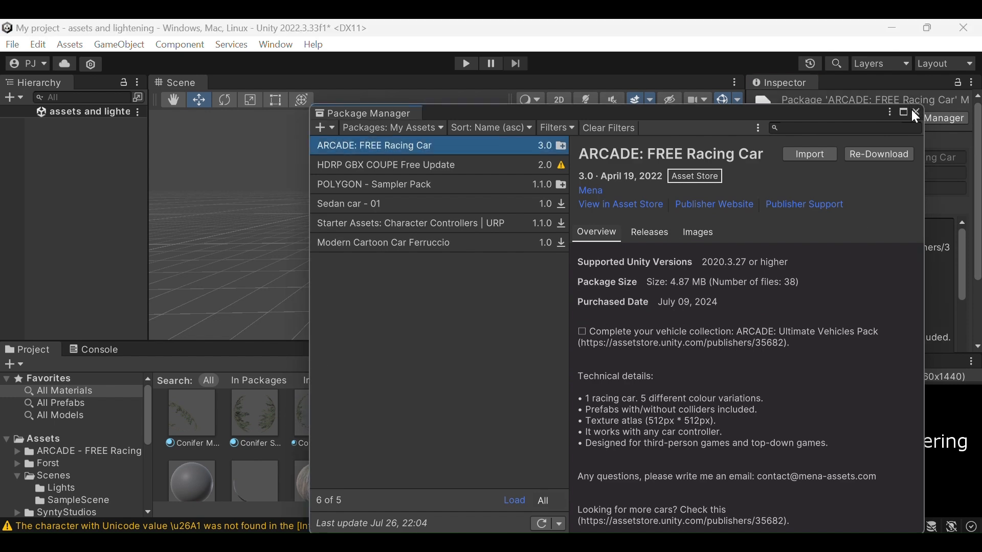
- Enlarge the project browser and open the ARCADE - FREE Racing Car folder under Assets
click(75, 394)
click(259, 380)
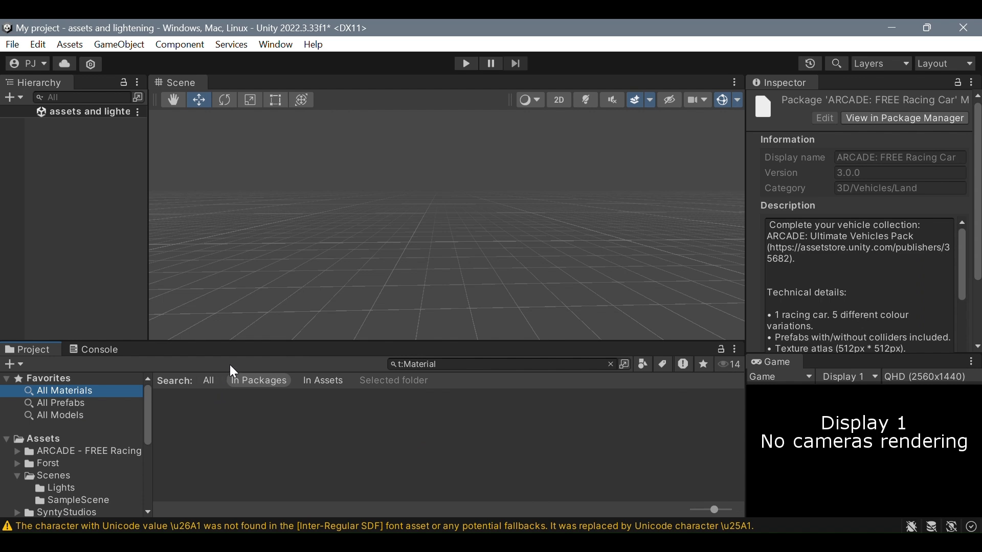
drag(244, 346, 349, 160)
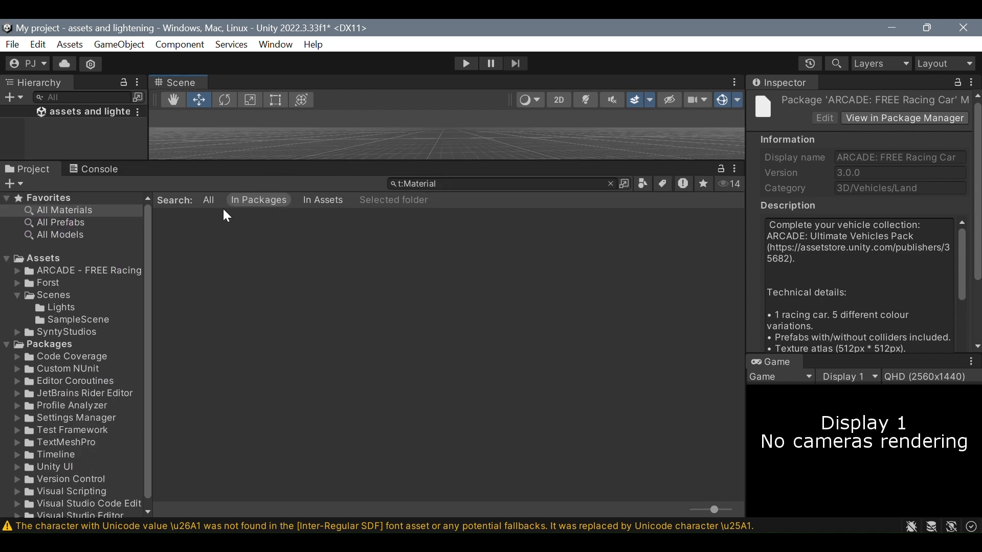
click(51, 257)
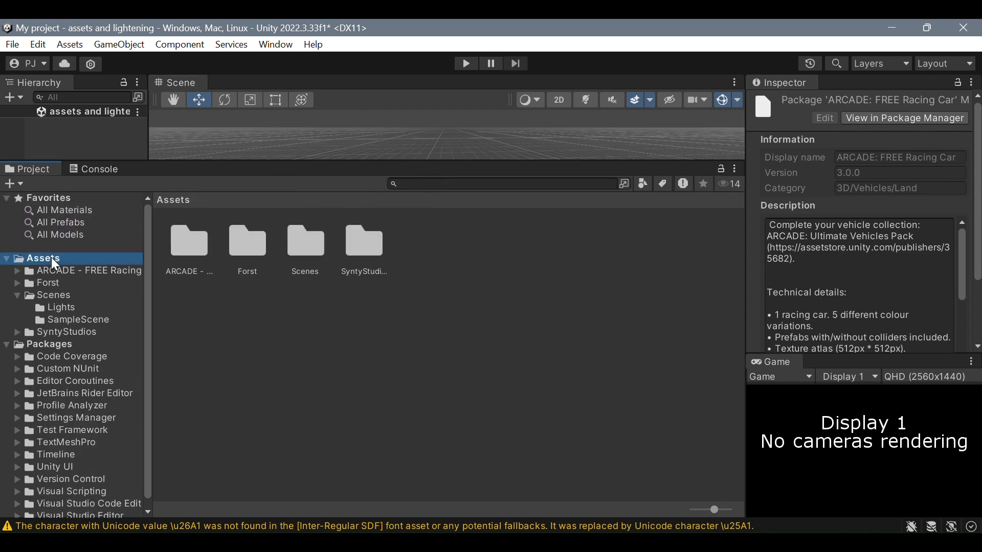
click(123, 271)
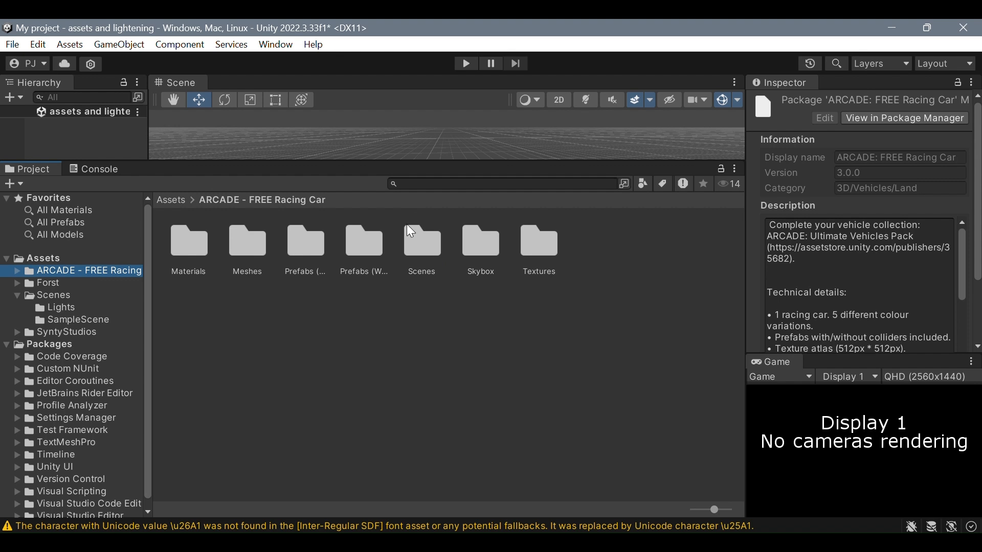
- Look over the car package's subfolders, including Scenes, Skybox, Meshes, Materials and the two Prefabs folders
click(417, 256)
click(483, 248)
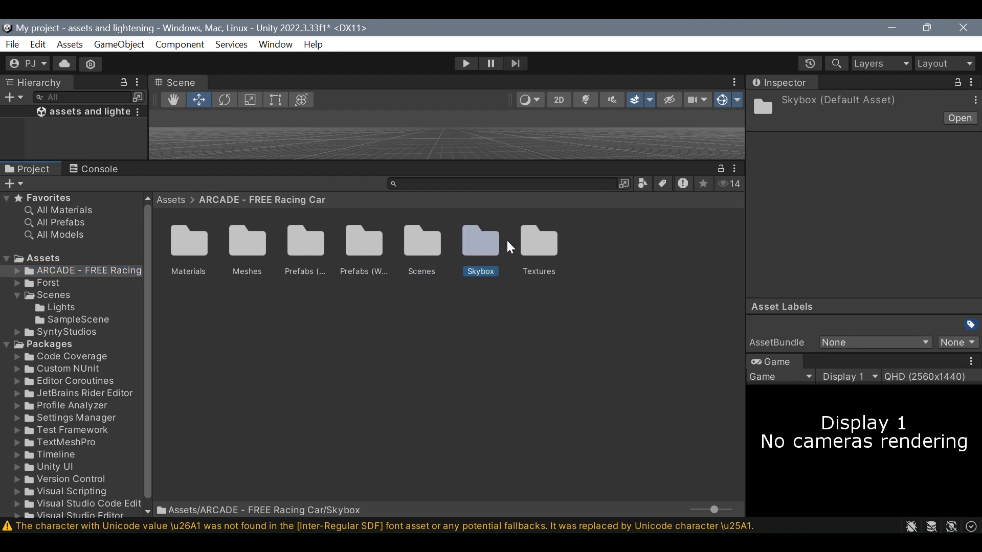
click(243, 243)
click(198, 239)
click(311, 245)
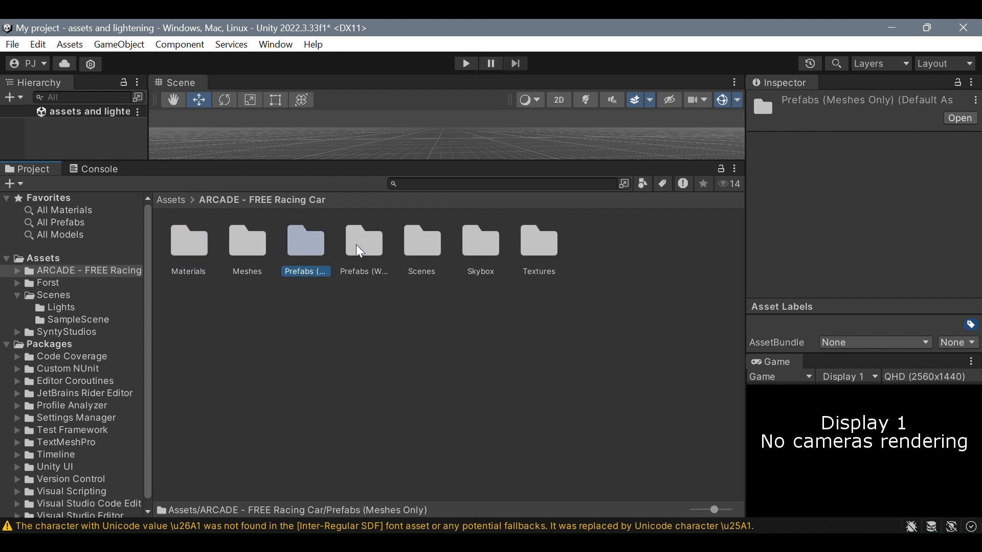
click(372, 247)
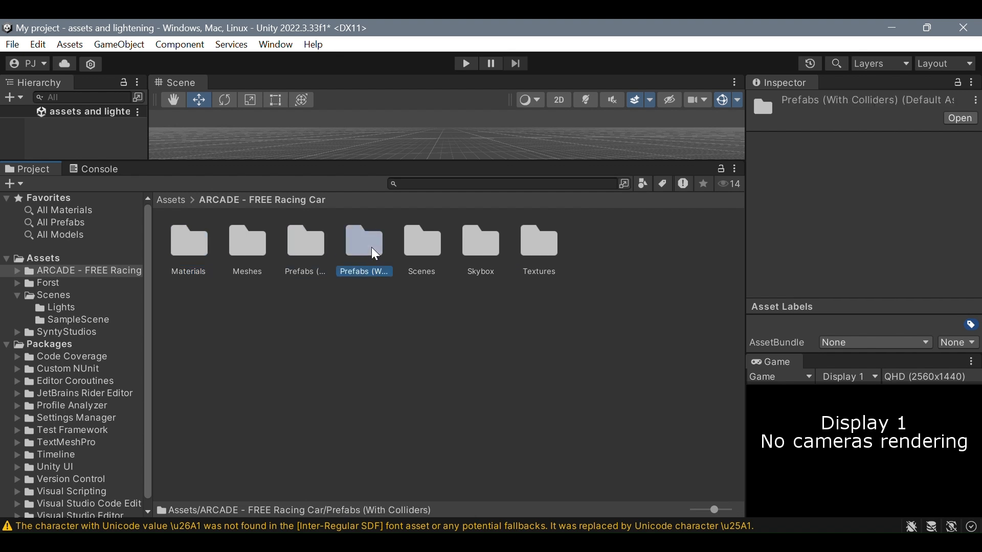
click(310, 245)
- Examine the contents of the car package's Scenes and Materials folders, returning to the package folder after each
double_click(409, 247)
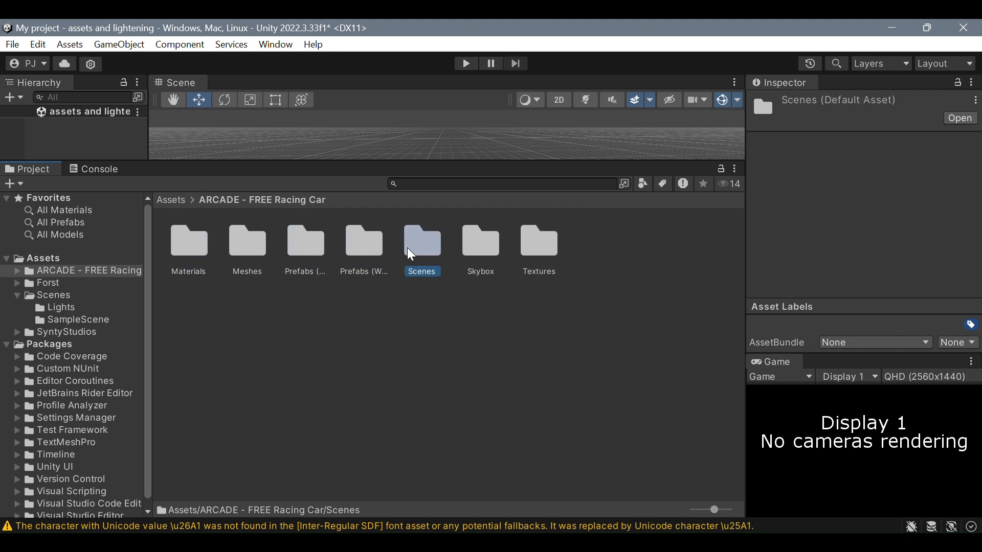
click(322, 253)
click(364, 243)
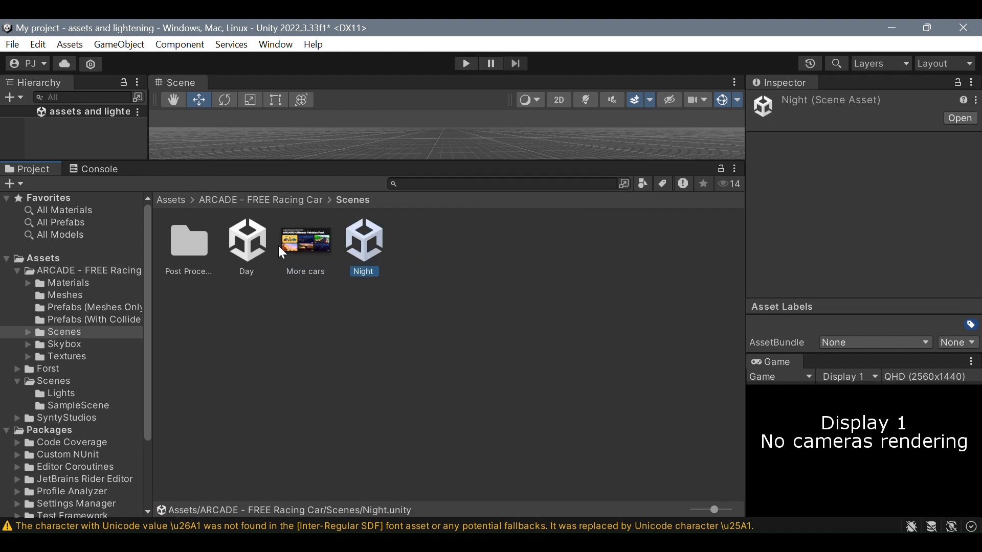
click(247, 243)
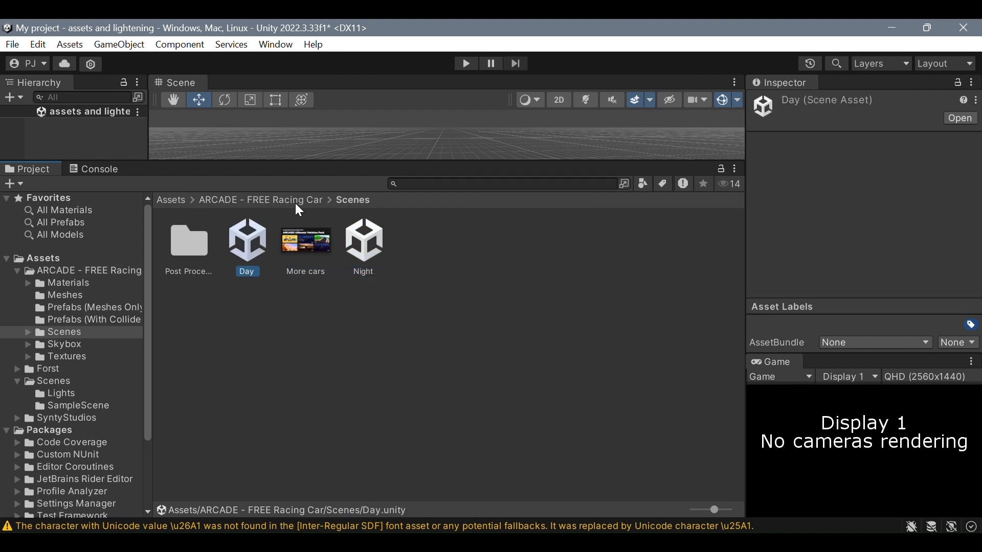
click(277, 202)
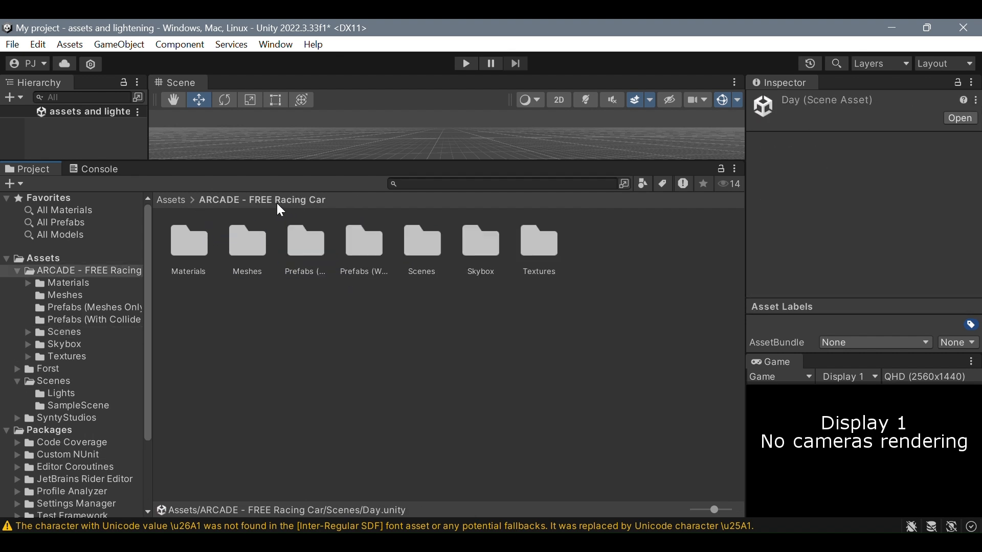
click(424, 245)
click(479, 248)
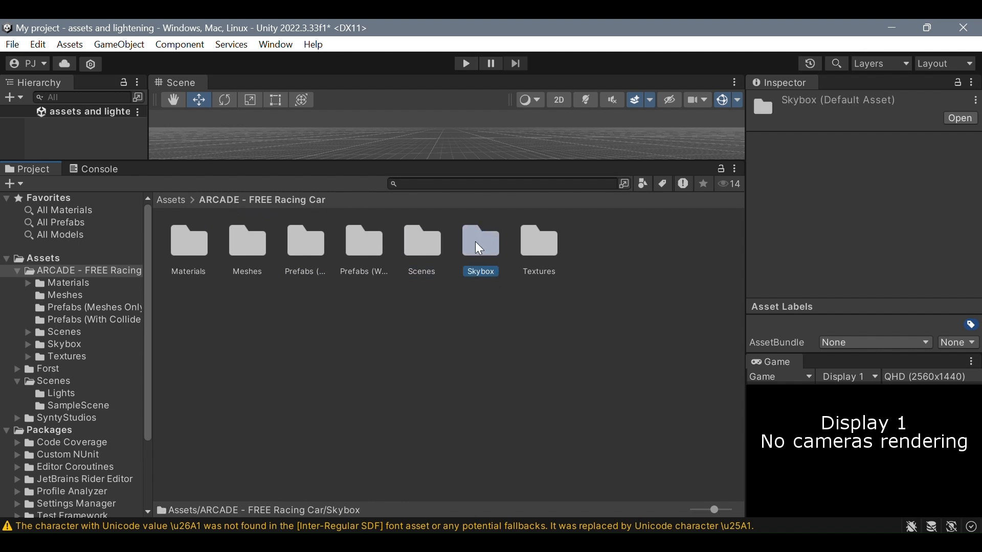
double_click(179, 234)
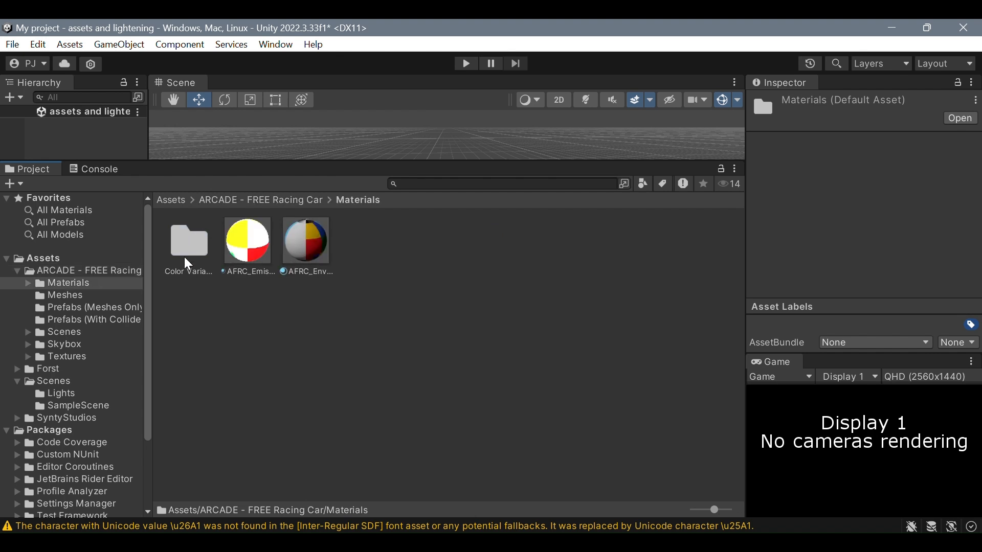
click(254, 200)
- Open the Prefabs (Meshes Only) folder and enlarge the scene view by shrinking the project browser
click(255, 238)
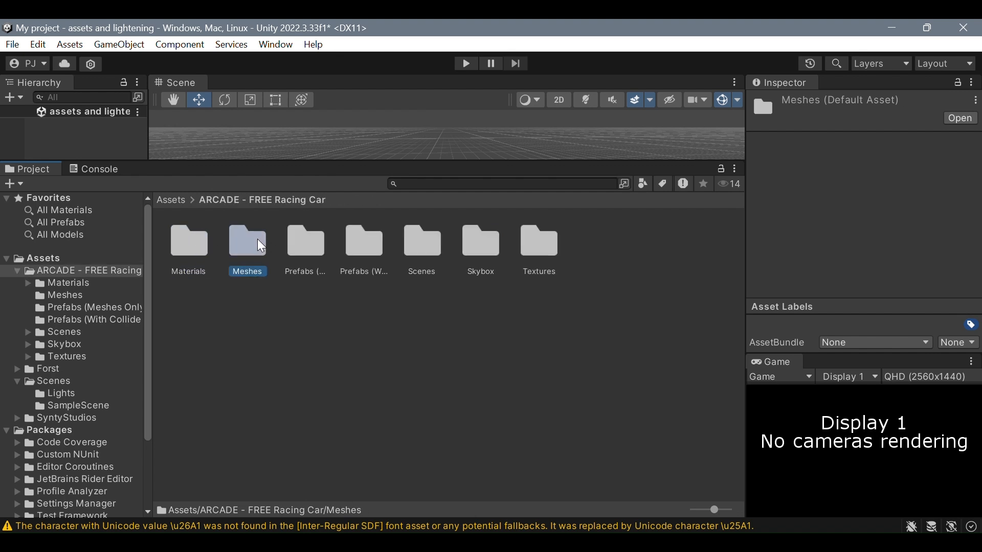
click(289, 234)
double_click(294, 234)
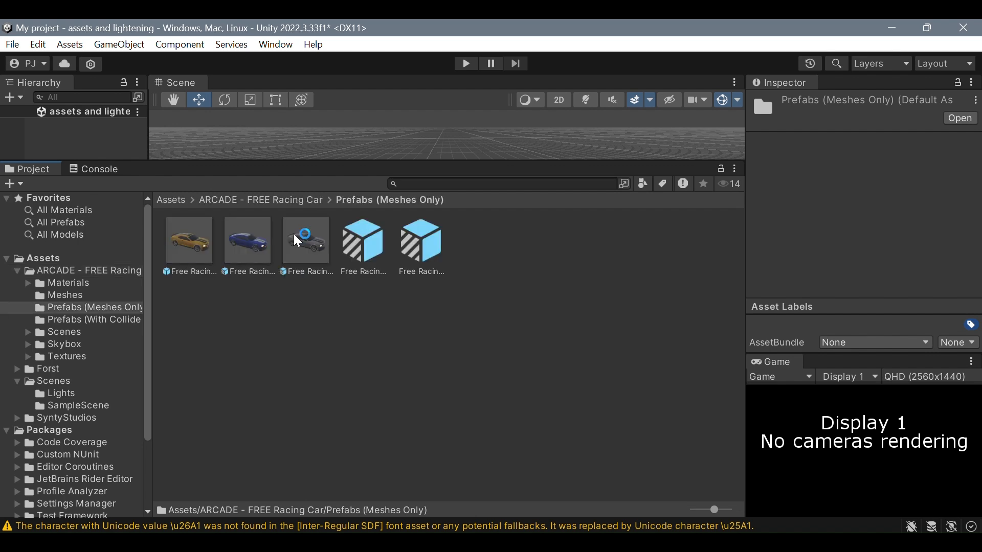
drag(445, 161, 454, 394)
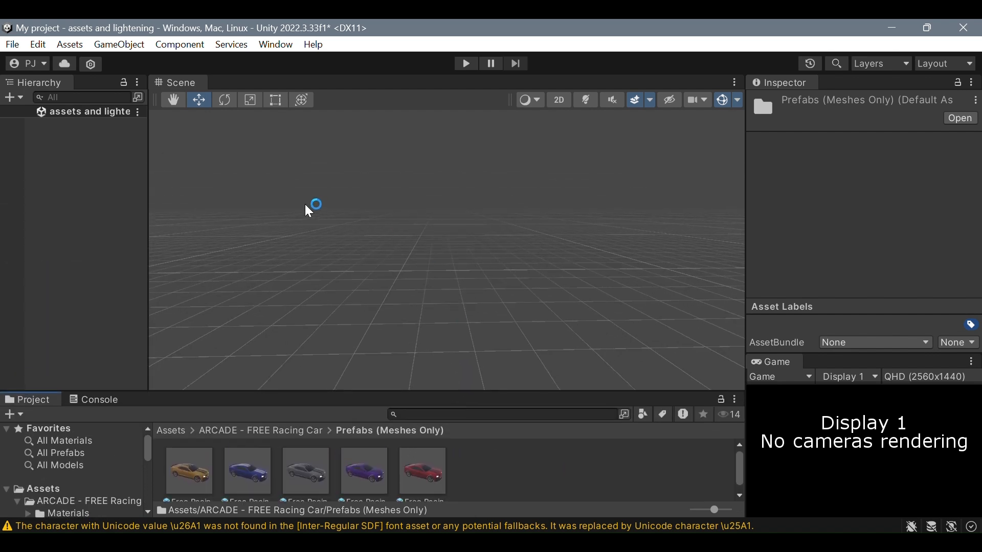
- Add a 3D Plane object to the scene
right_click(118, 154)
mouse_move(230, 377)
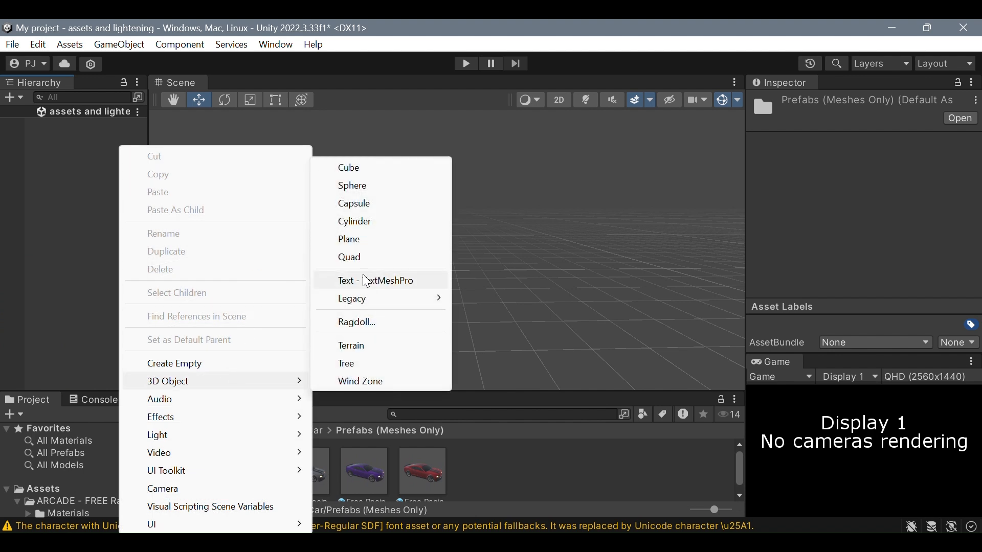
click(364, 241)
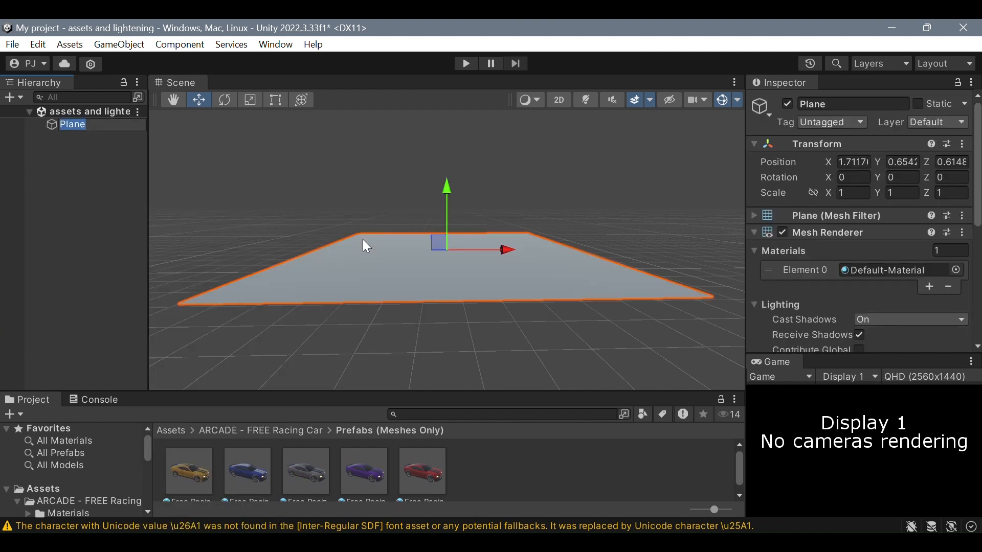
- Reset the plane's transform to the origin, and switch the Scene view's lighting on and back off
right_click(798, 144)
click(820, 153)
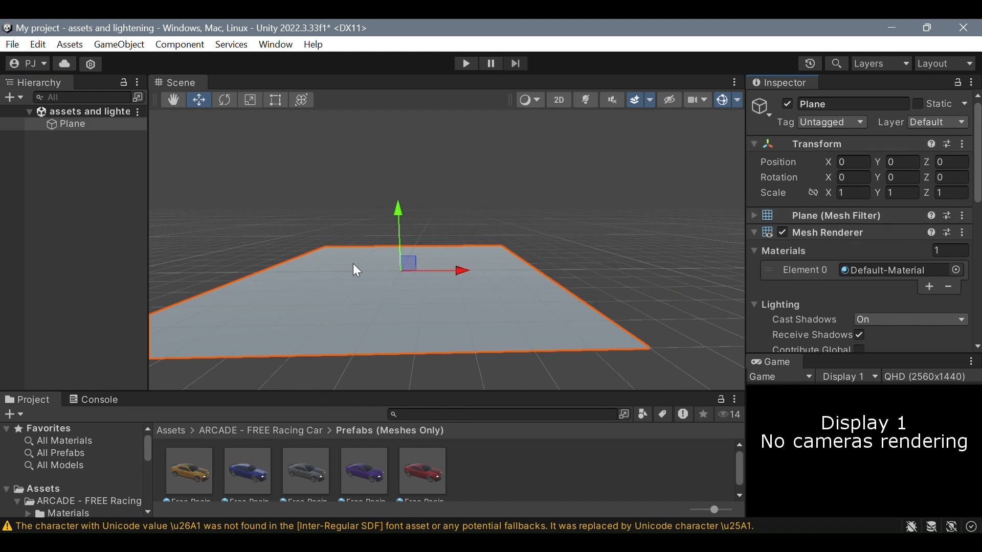
click(592, 106)
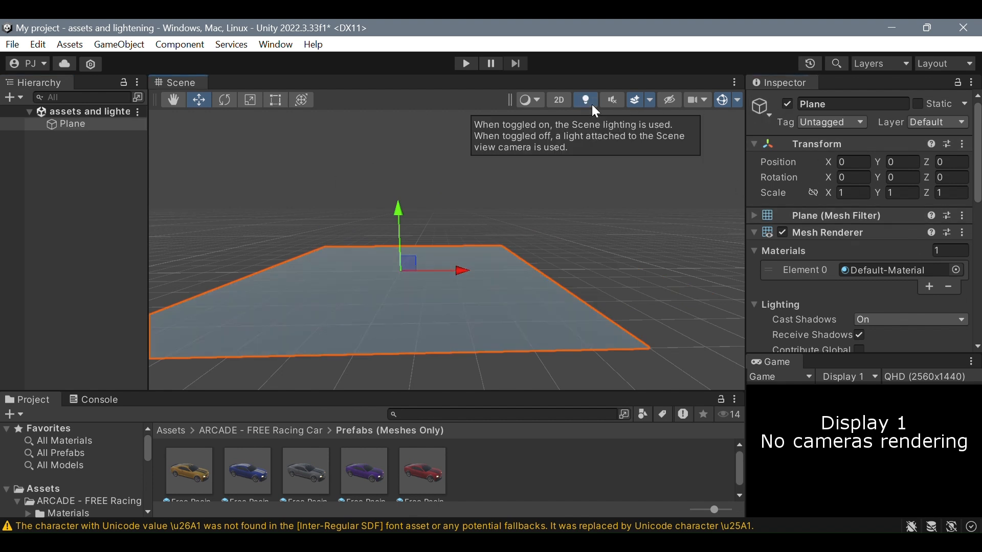
click(591, 105)
- Add a Camera object to the scene and reposition it with the Move tool
right_click(66, 142)
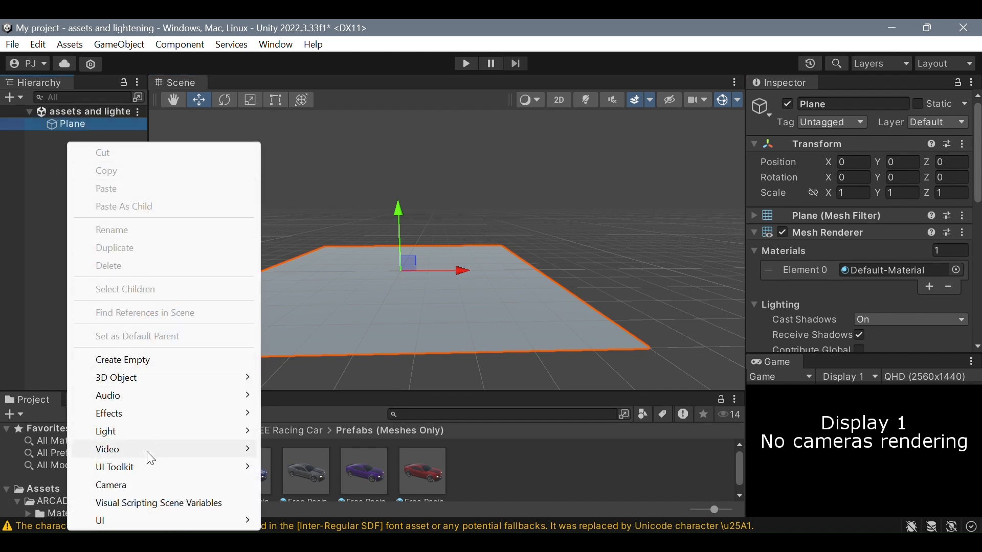
click(153, 482)
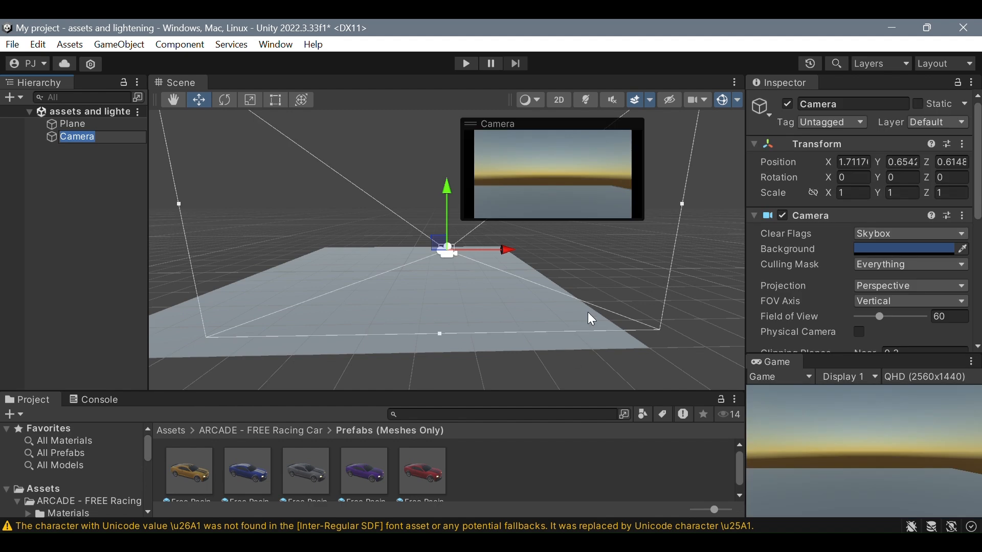
key(Return)
click(140, 199)
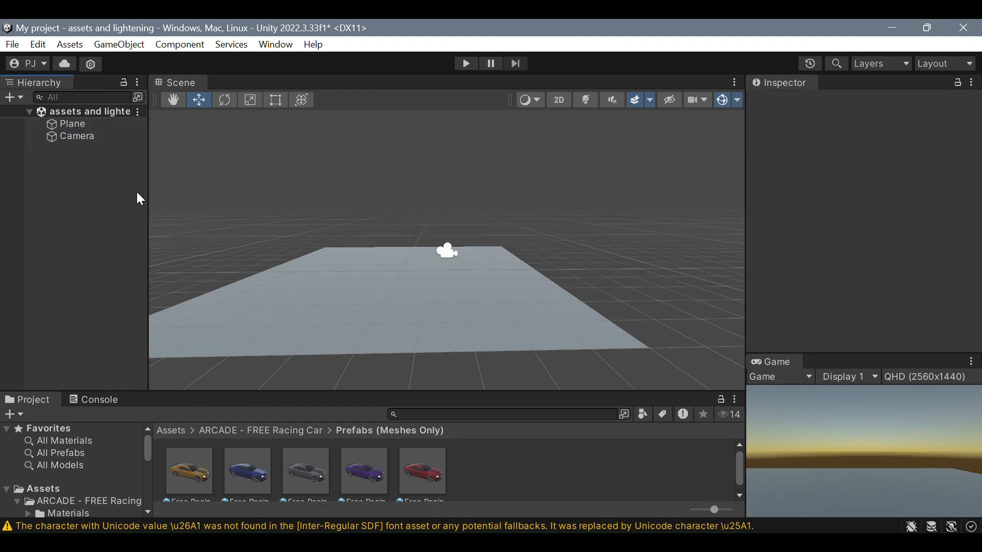
click(105, 137)
drag(453, 246, 592, 276)
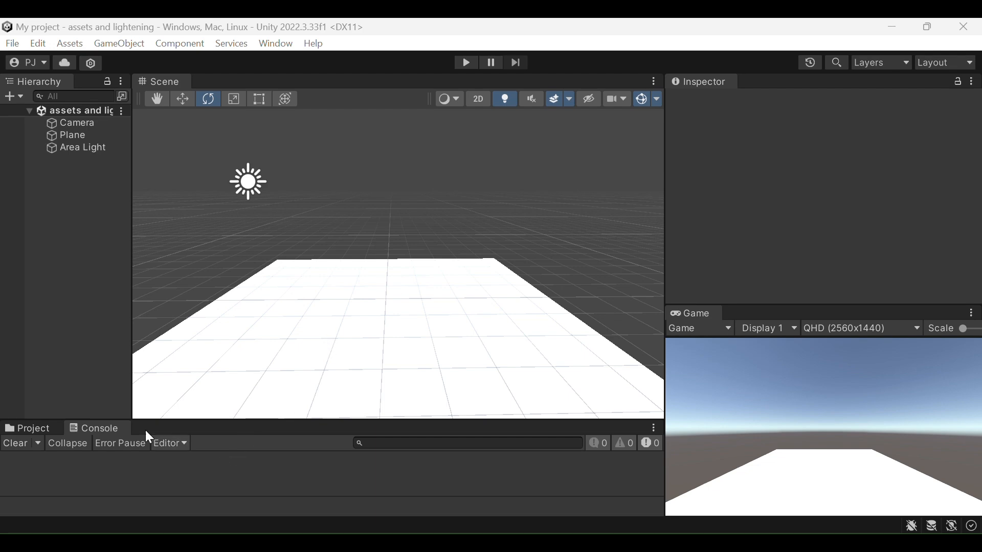
- Enlarge the project browser and show the contents of the ARCADE - FREE Racing Car folder
drag(49, 422, 80, 287)
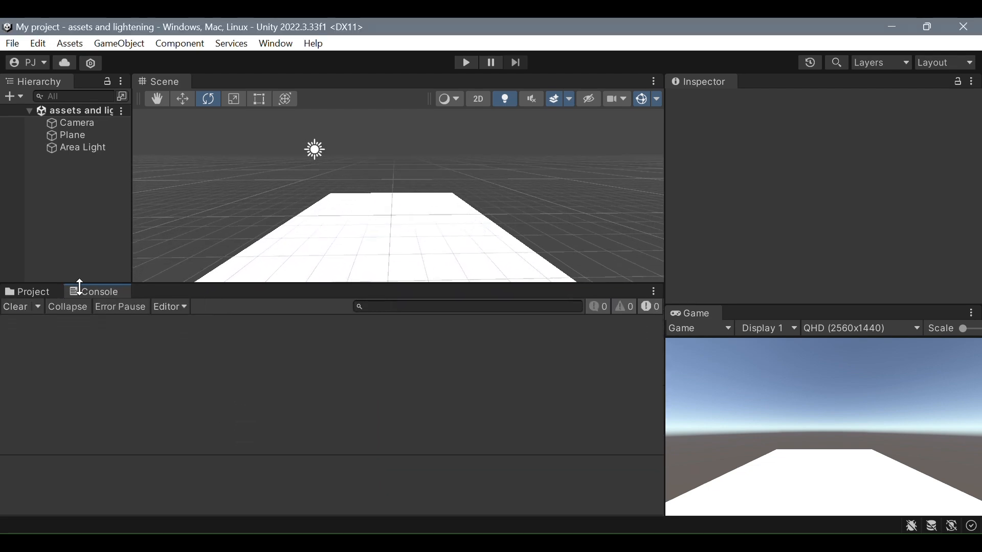
click(17, 291)
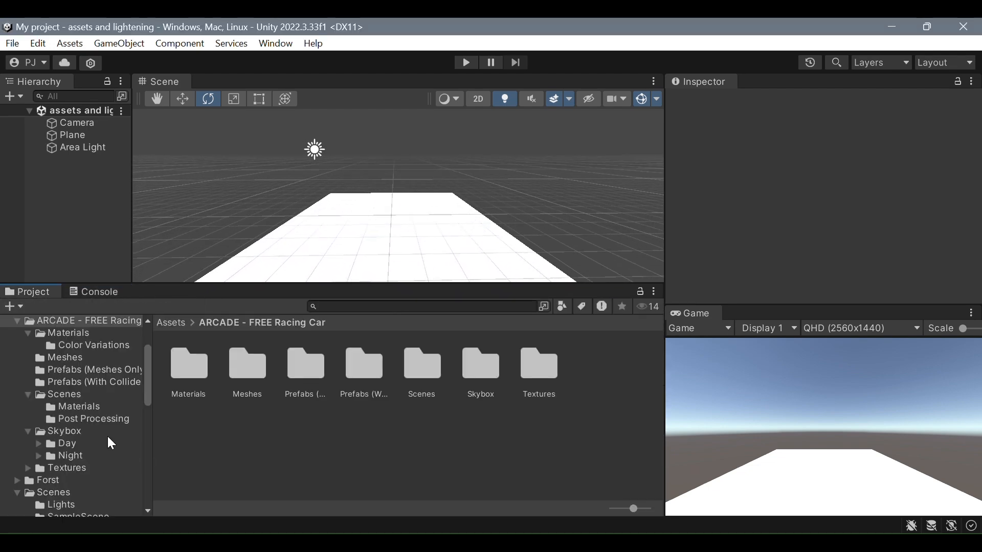
scroll(47, 360, up, 3)
click(59, 395)
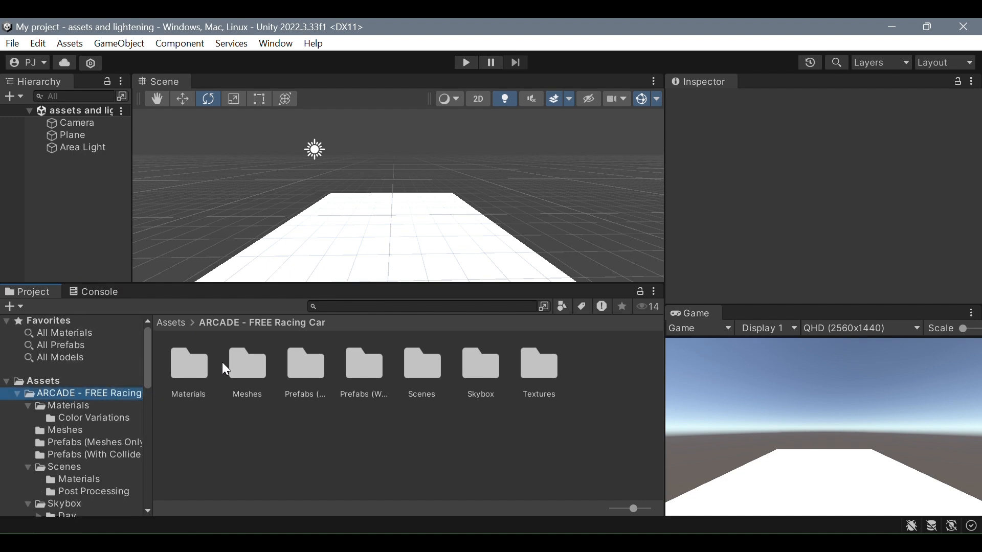
click(126, 392)
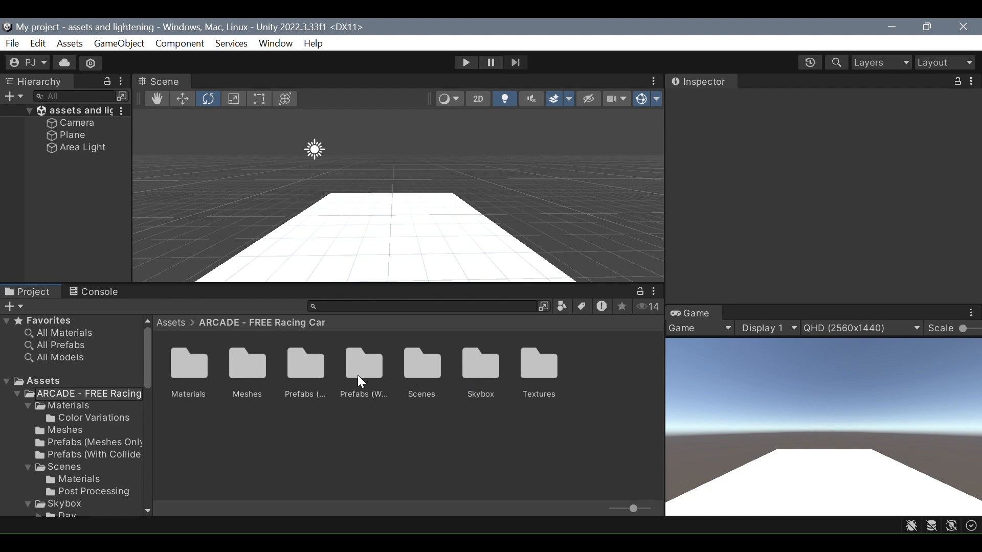
- Look inside the car package's Meshes folder and return to the package folder
click(258, 368)
click(205, 375)
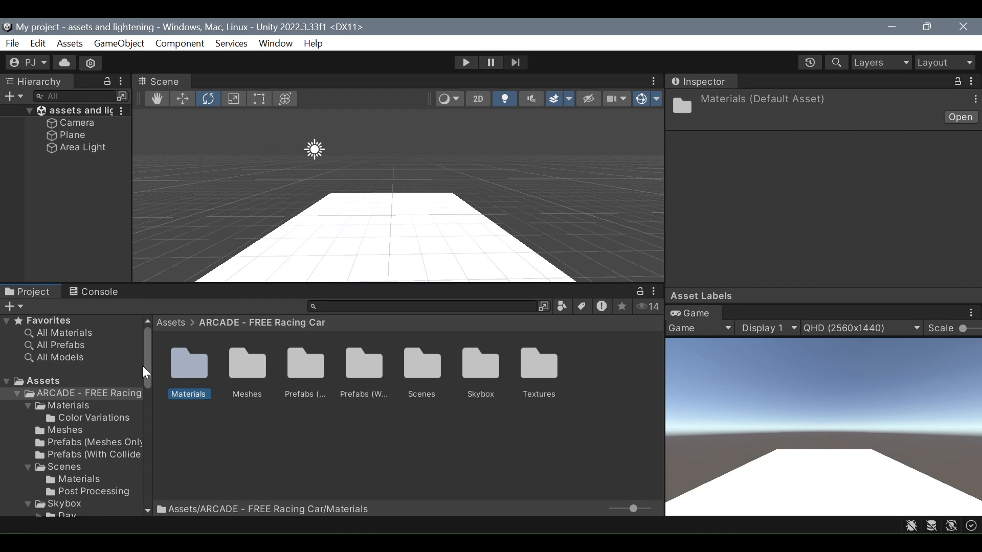
double_click(245, 367)
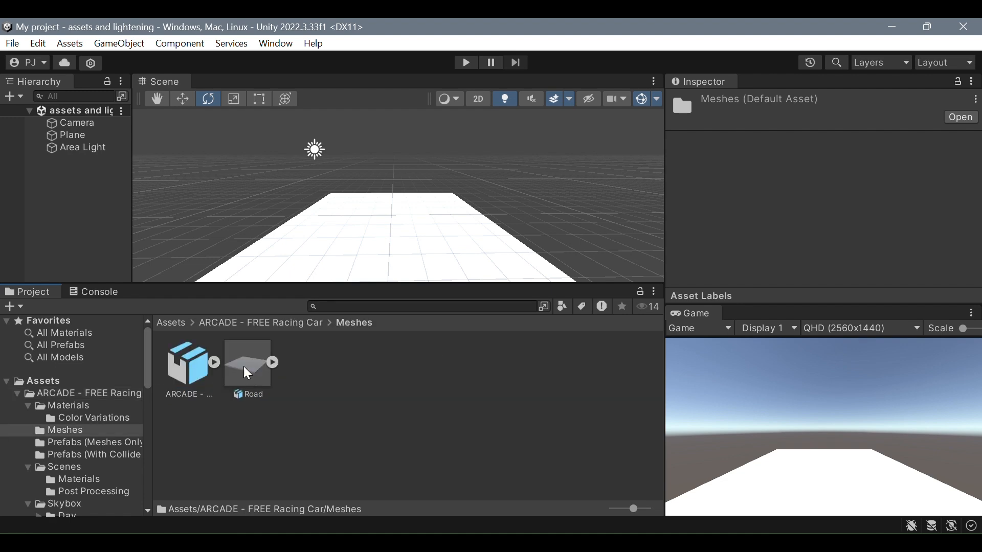
click(237, 323)
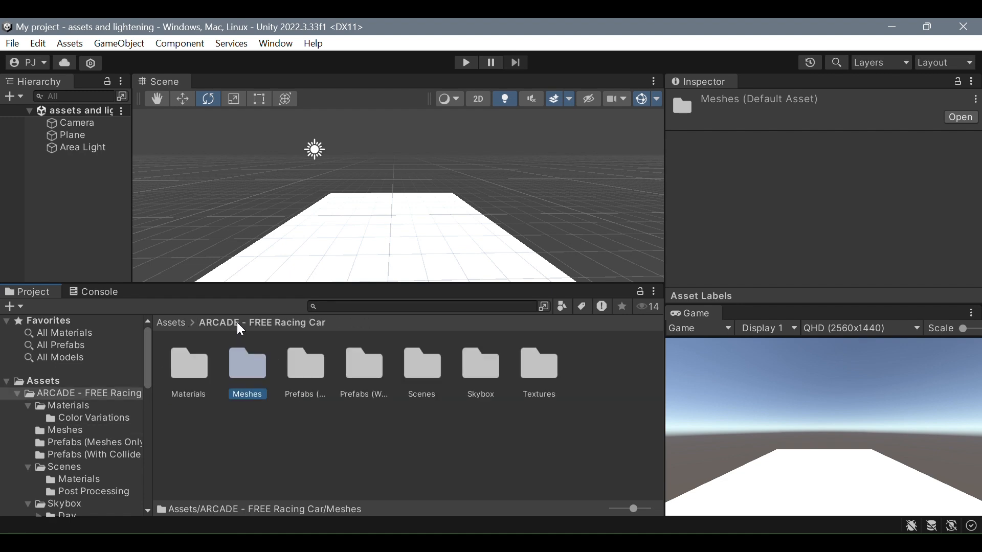
- Place the red and yellow racing cars from the Prefabs (Meshes Only) folder side by side on the plane
click(296, 369)
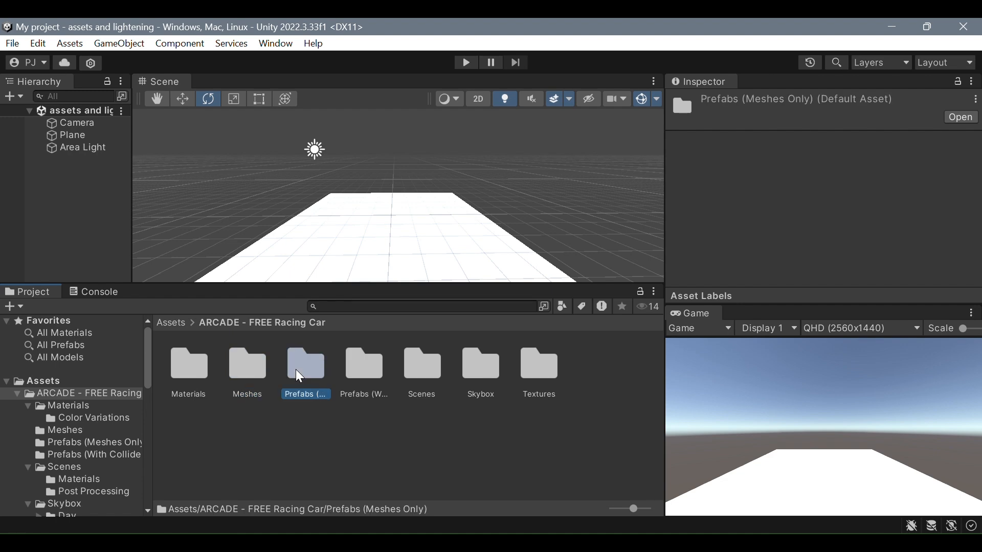
double_click(296, 369)
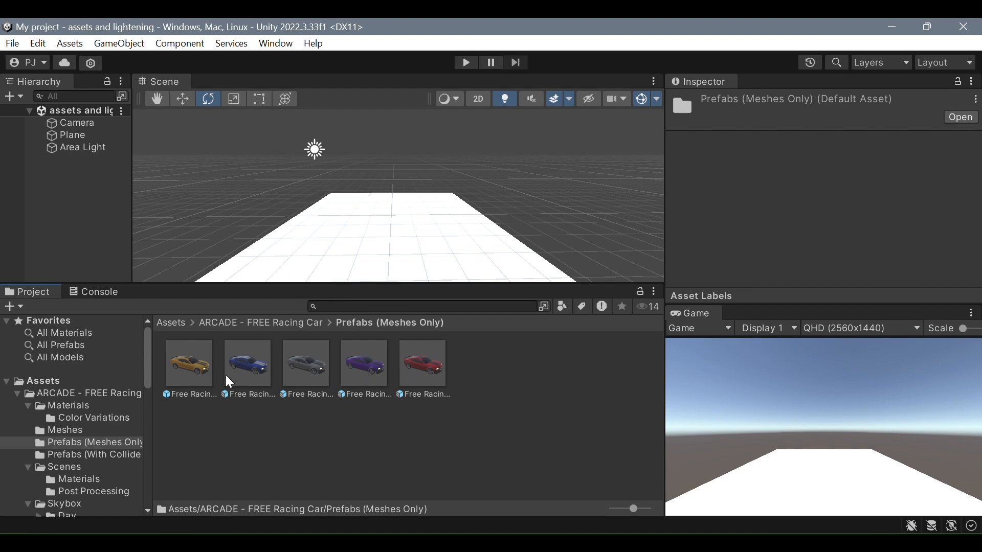
drag(448, 363, 339, 235)
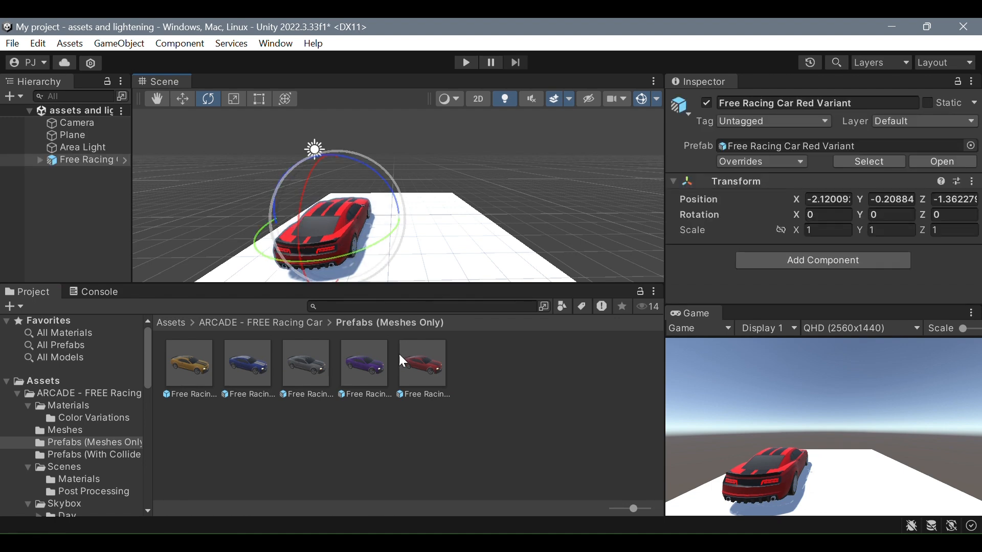
drag(198, 366, 440, 235)
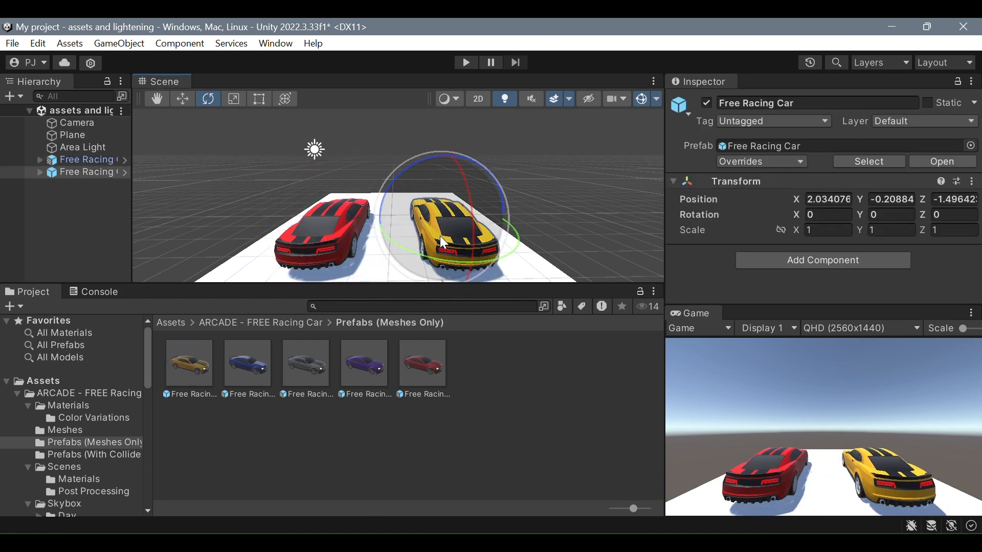
- Enlarge the scene view and adjust the positions of the red and yellow cars on the plane with the Move tool
click(182, 99)
drag(394, 284, 402, 418)
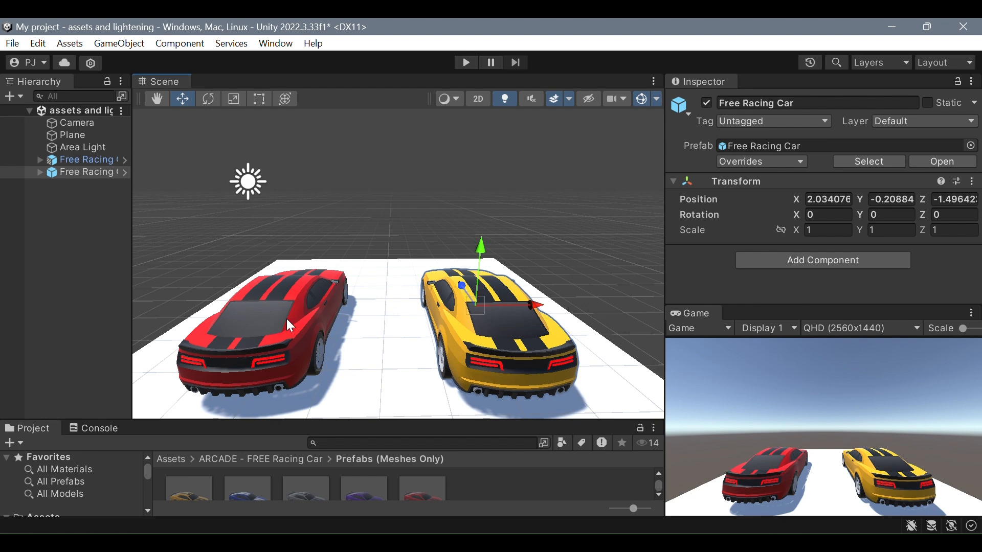
drag(483, 317, 471, 343)
click(280, 332)
drag(287, 291, 298, 328)
click(481, 336)
drag(475, 310, 471, 339)
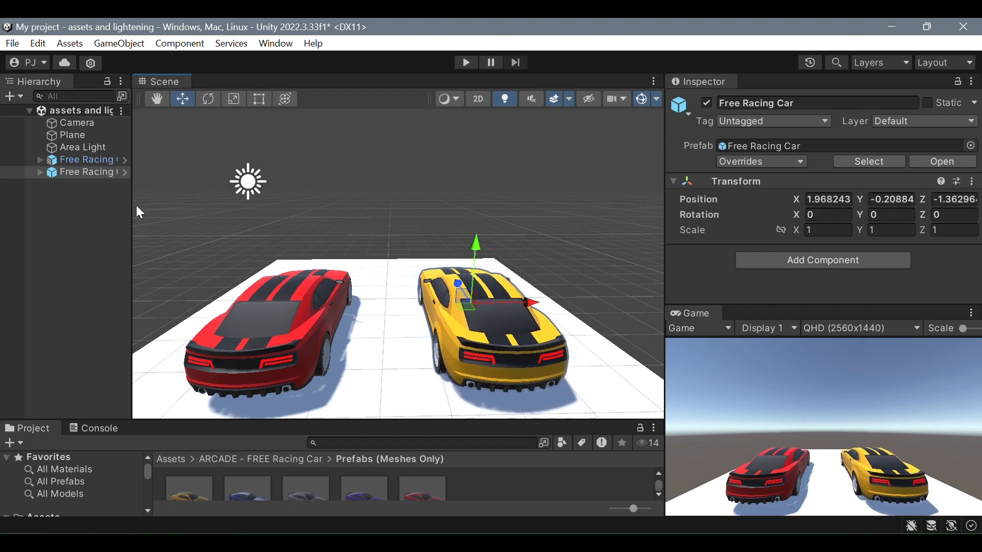
- Move the area light along the X axis to -3.05
click(250, 188)
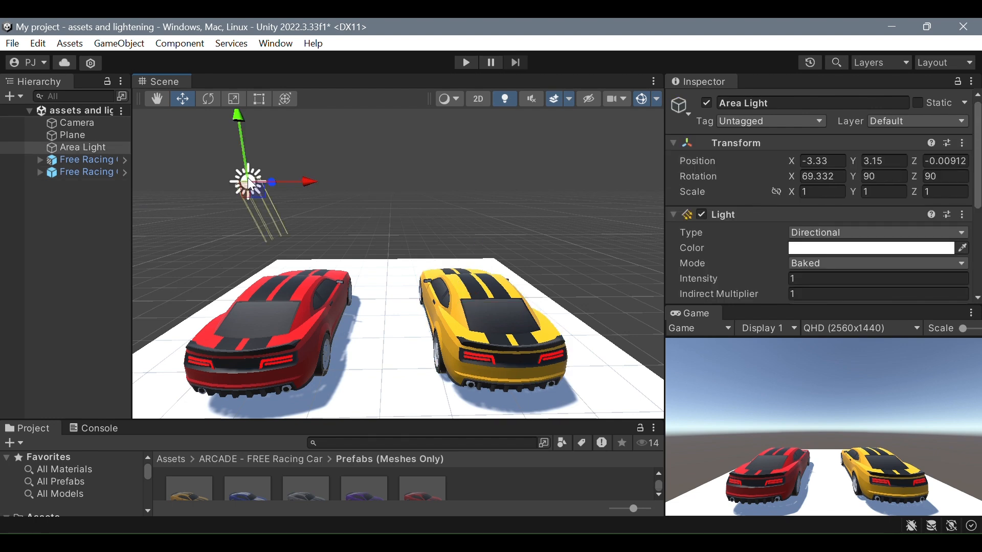
mouse_move(302, 182)
mouse_down()
mouse_move(388, 183)
mouse_move(315, 188)
mouse_up()
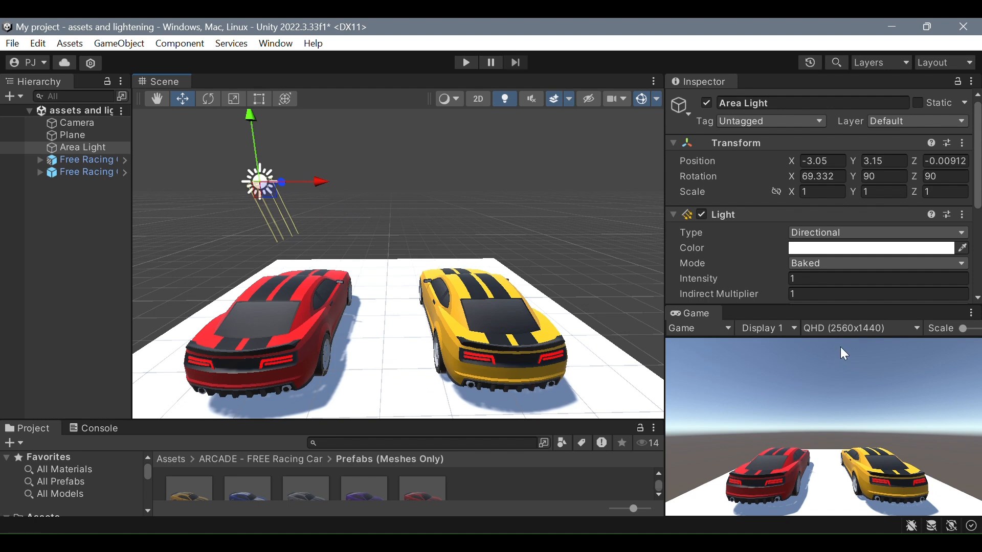
- Enlarge the project browser and examine the car package's Scenes folder, its Day and Night scenes and its Materials subfolder
drag(376, 425, 377, 350)
click(176, 379)
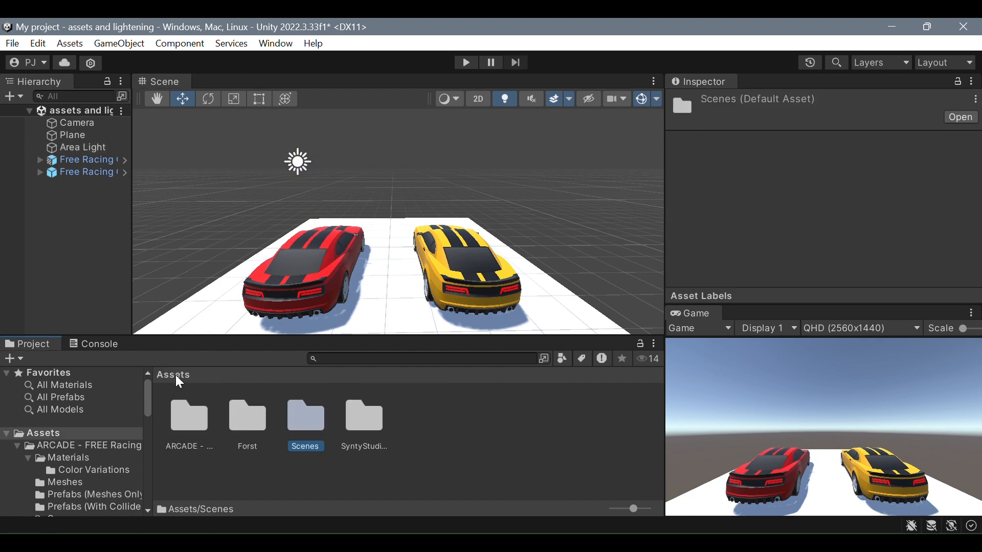
double_click(206, 432)
double_click(406, 422)
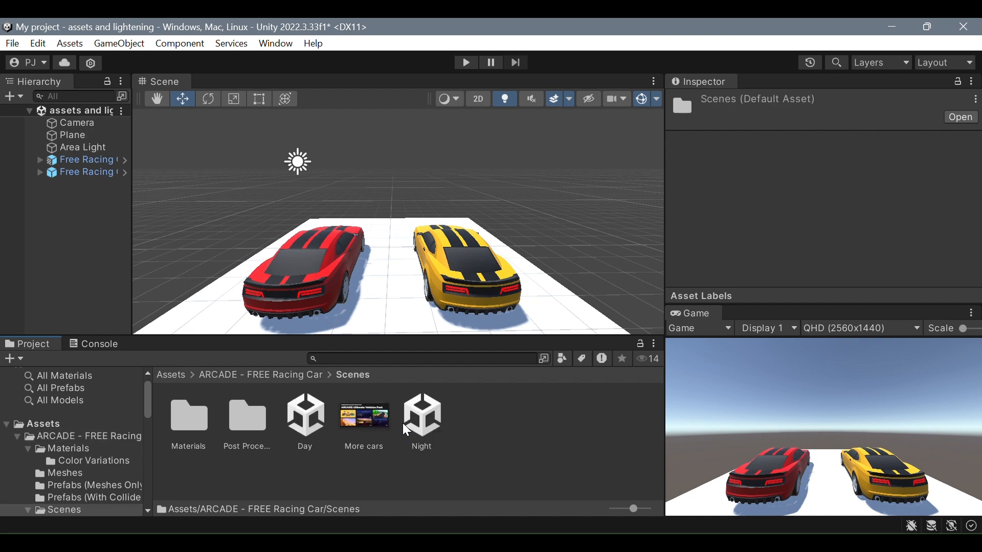
click(423, 420)
click(321, 428)
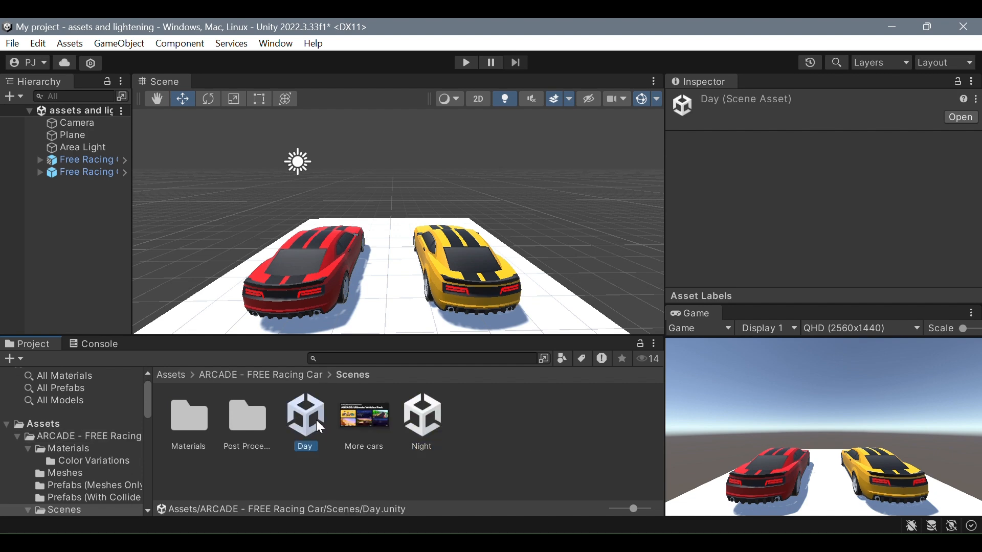
double_click(189, 427)
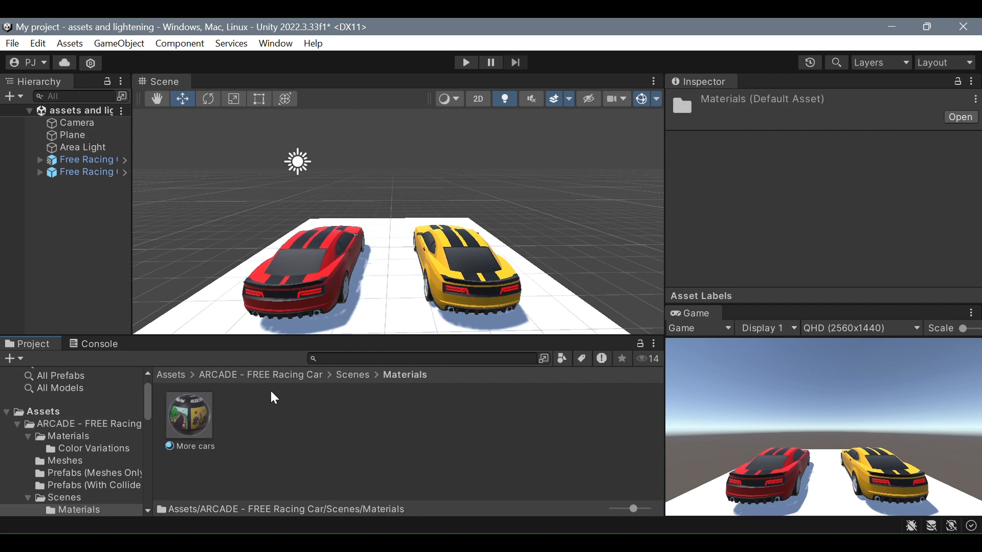
click(299, 375)
- Apply the Night skybox material from the car package's Skybox folder to the scene
double_click(481, 430)
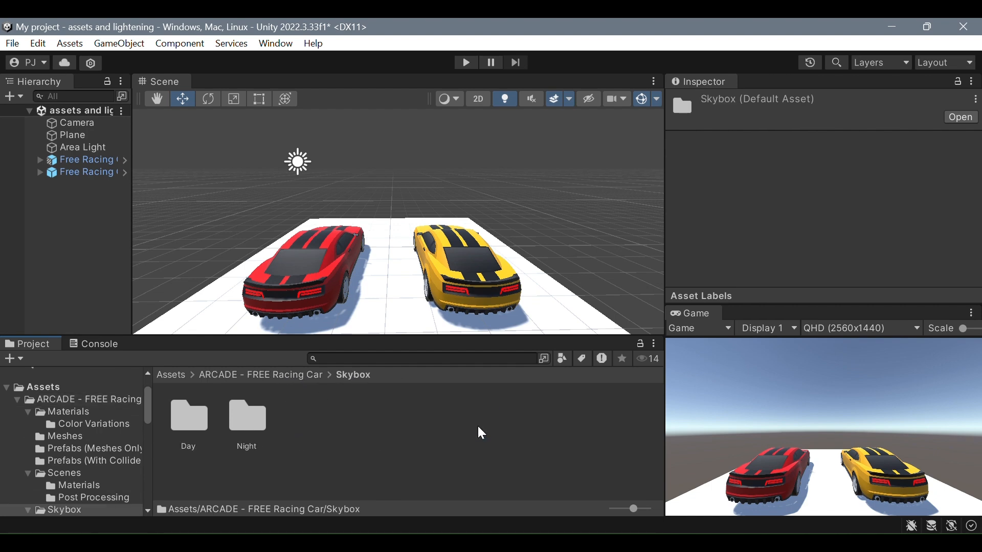
click(197, 427)
click(250, 424)
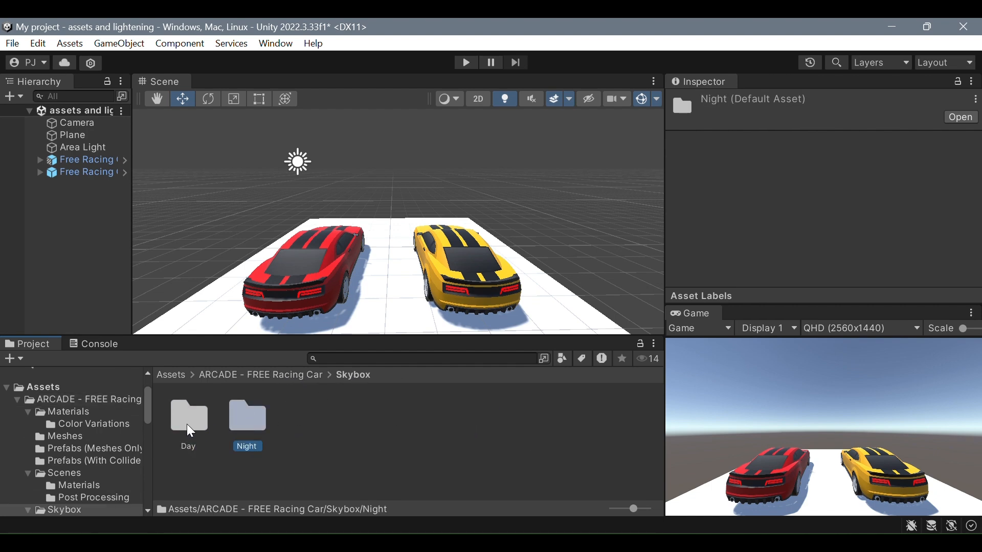
double_click(238, 421)
drag(246, 423, 218, 284)
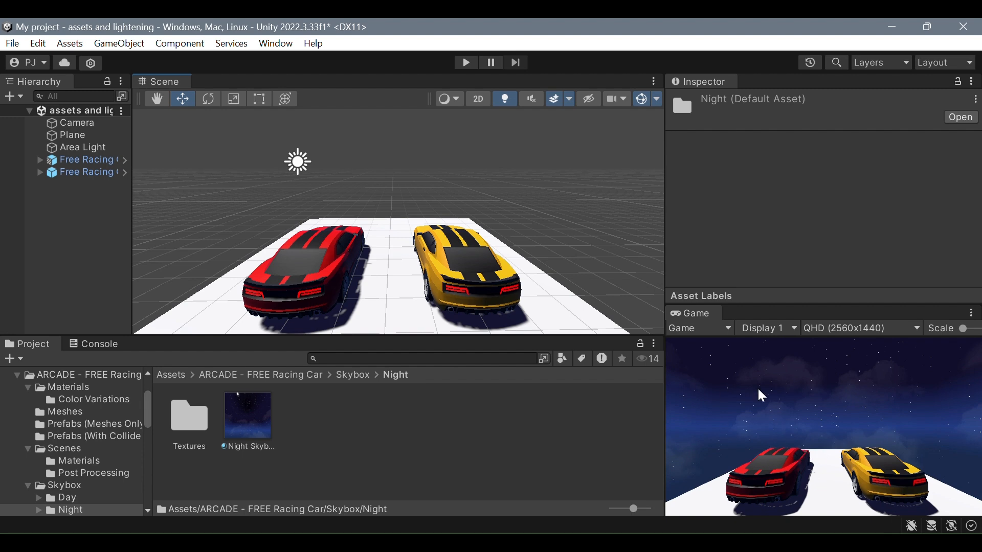
- Apply the Day Skybox material from the Skybox folder's Day subfolder to the scene
click(353, 375)
double_click(186, 415)
click(187, 417)
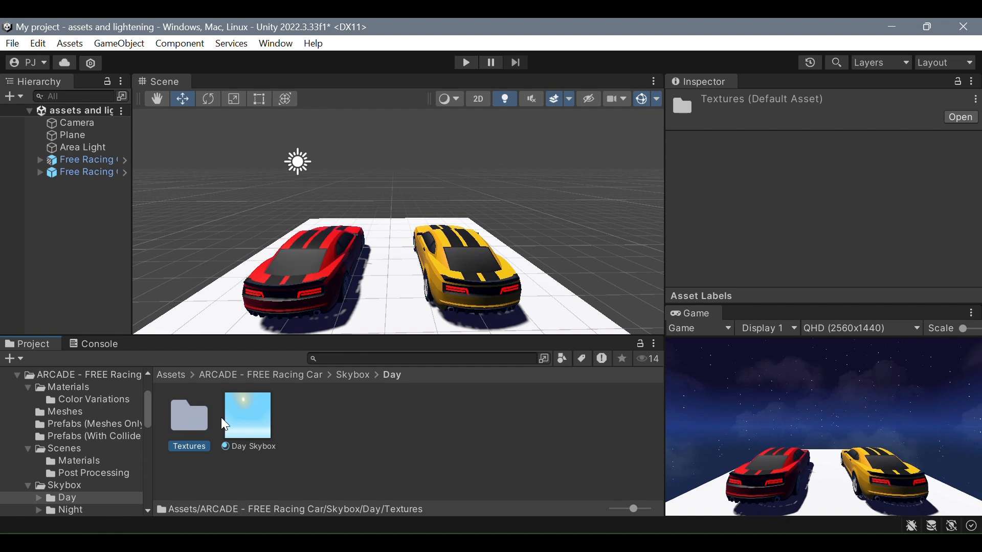
drag(234, 421, 489, 324)
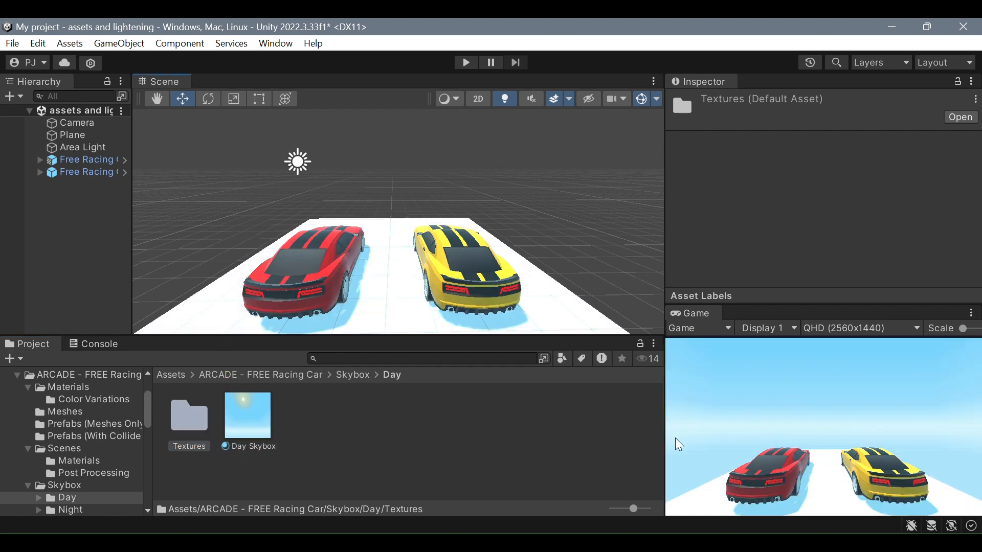
- Rotate the area light about the Y axis to about 57.4 degrees
click(298, 163)
click(210, 100)
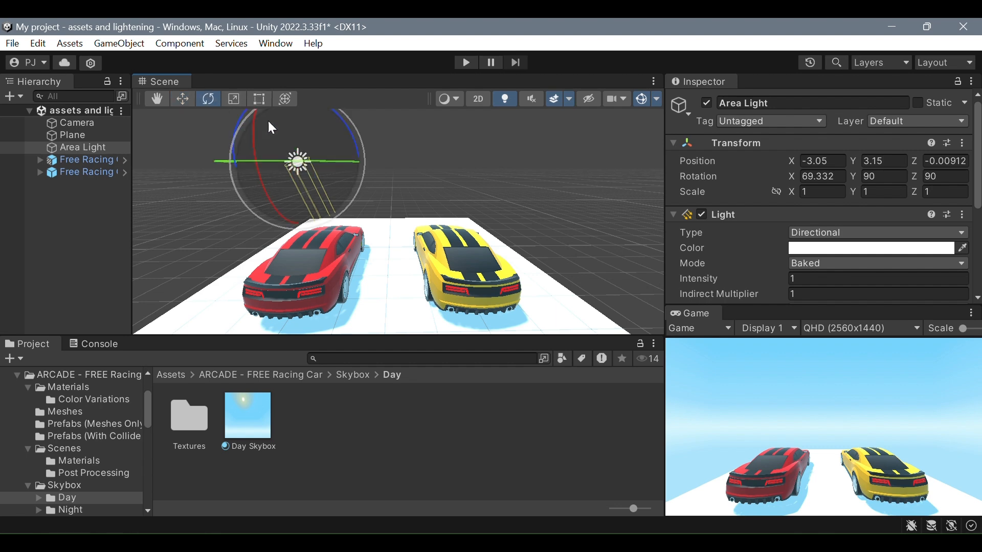
drag(348, 168, 397, 283)
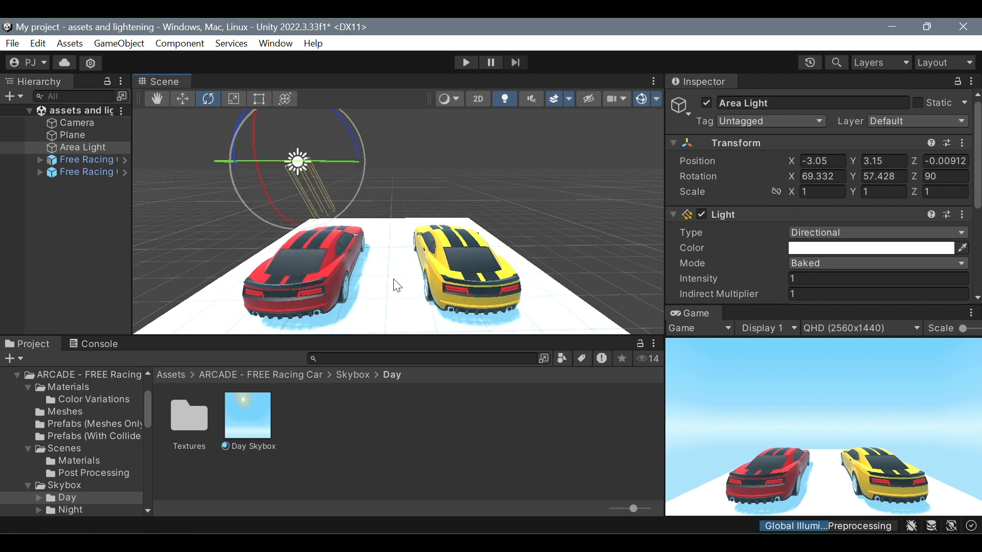
- Apply the Bottom texture from the Day skybox's Textures folder to the ground plane
double_click(189, 417)
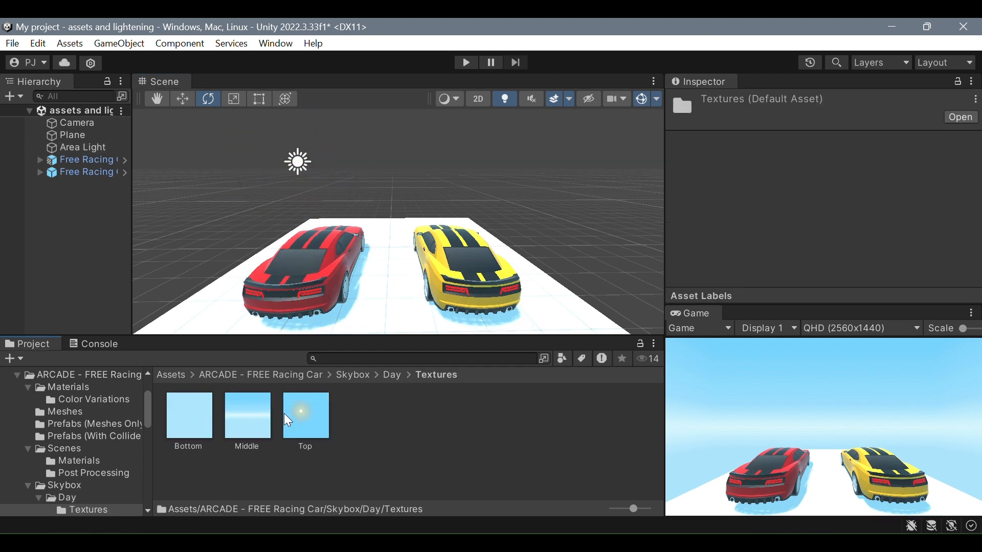
click(289, 419)
click(240, 418)
click(197, 415)
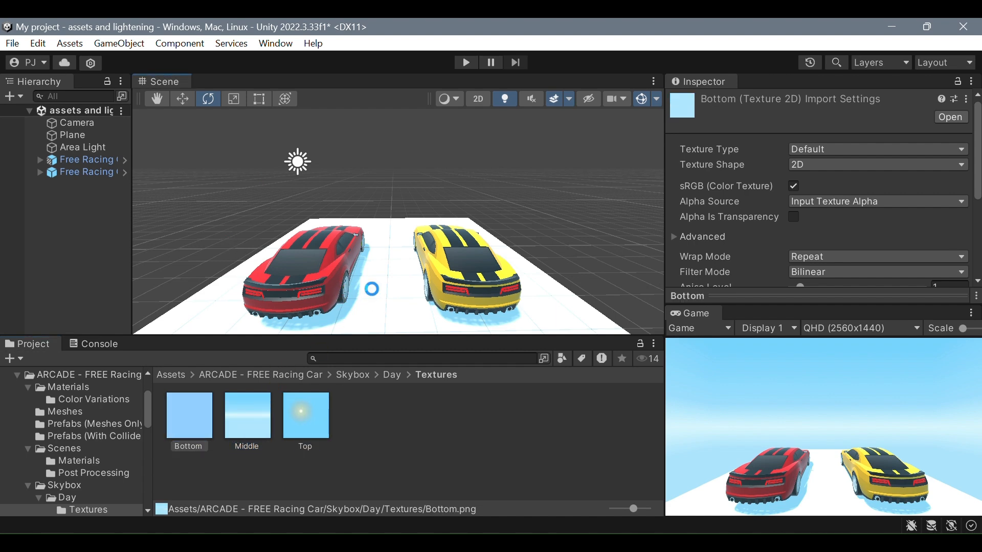
drag(204, 423, 226, 269)
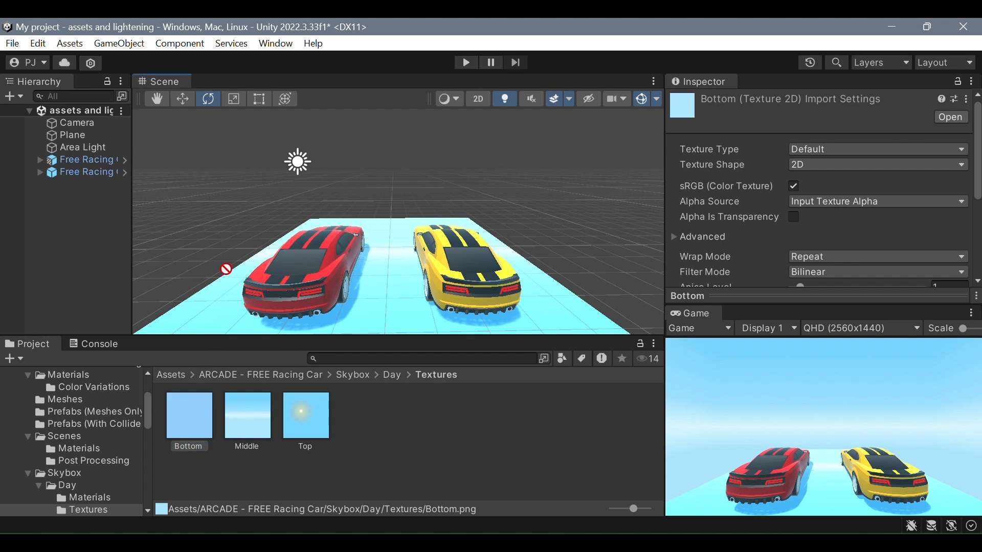
- Undo the ground plane's texture, the area light's rotation and the Day skybox to return to the Night skybox
key(Right)
key(Right)
key(BackSpace)
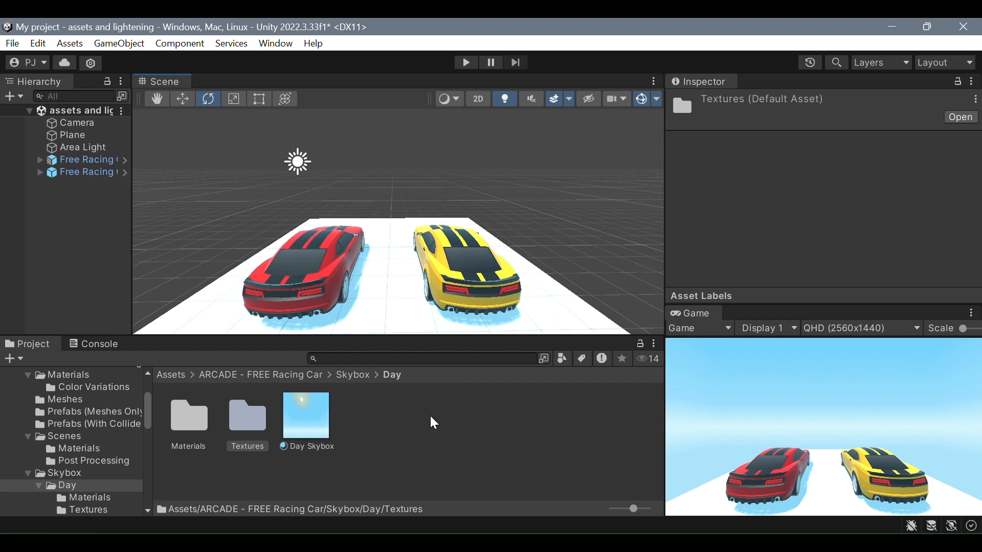
key(ctrl+z)
key(ctrl+z)
key(ctrl+z)
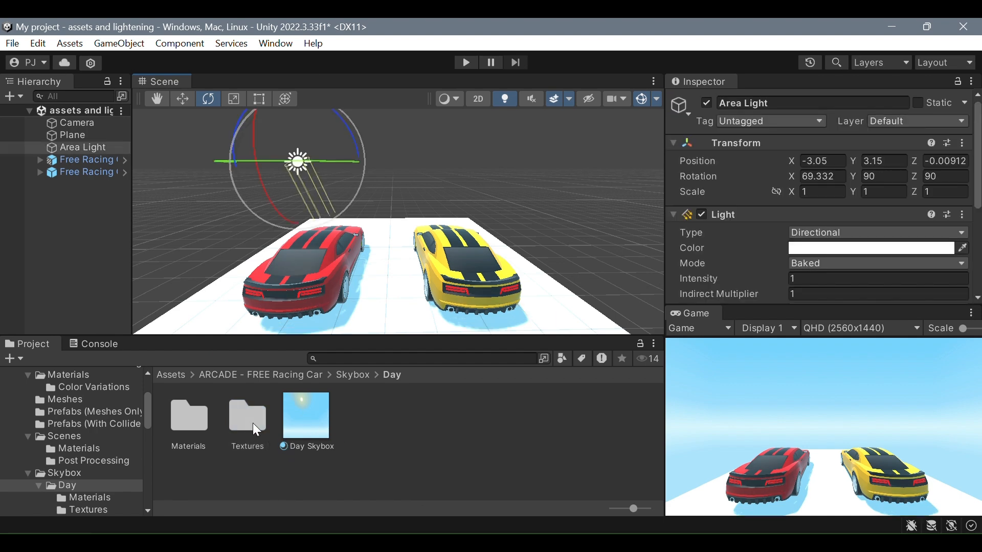
key(ctrl+z)
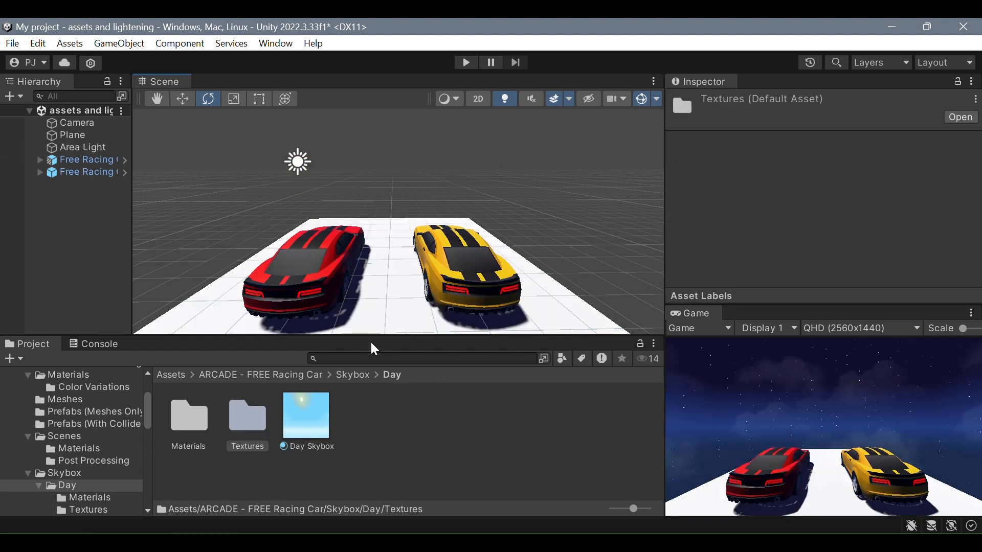
- Delete the area light from the scene
drag(378, 336, 379, 355)
click(287, 174)
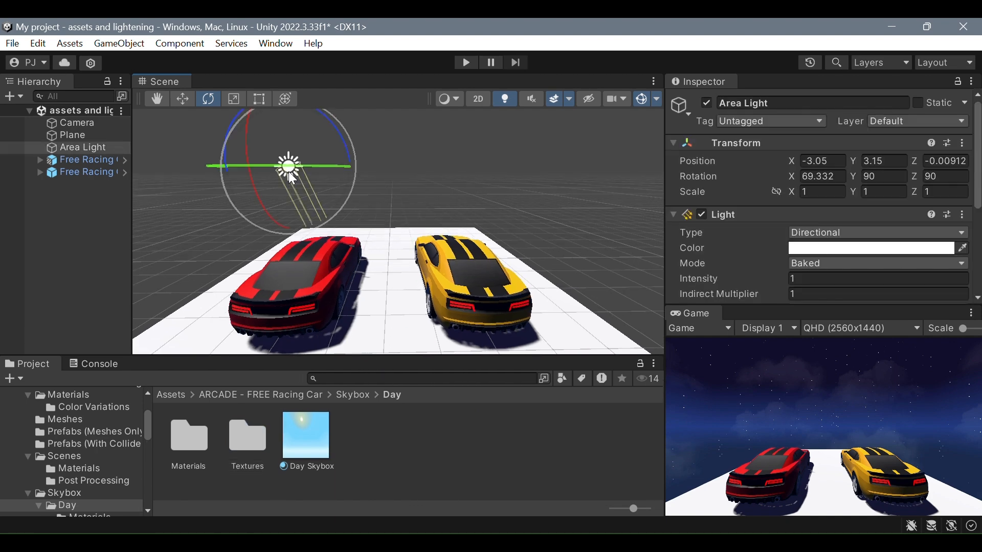
drag(233, 156, 265, 304)
click(86, 150)
key(Delete)
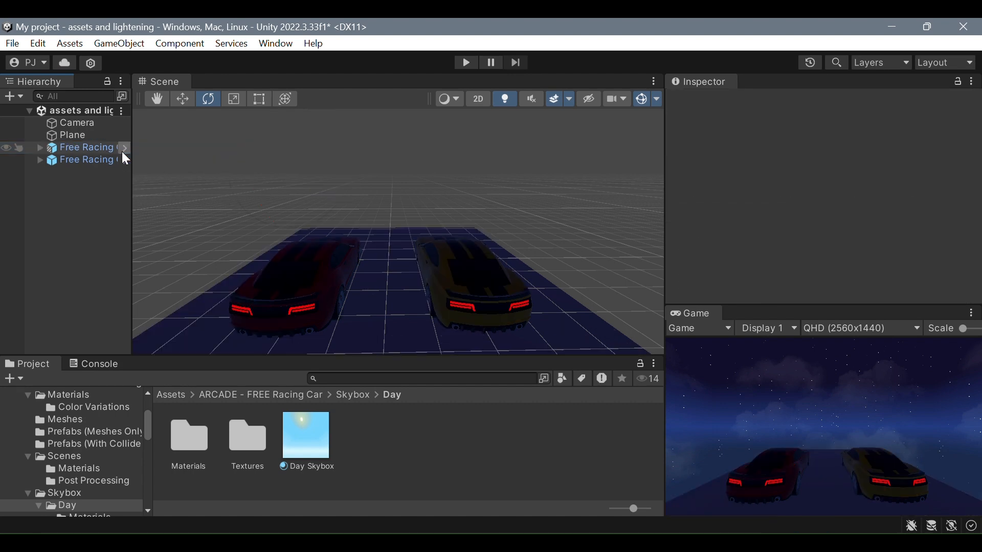
- Add a point light to the scene and move it above the red car
right_click(94, 198)
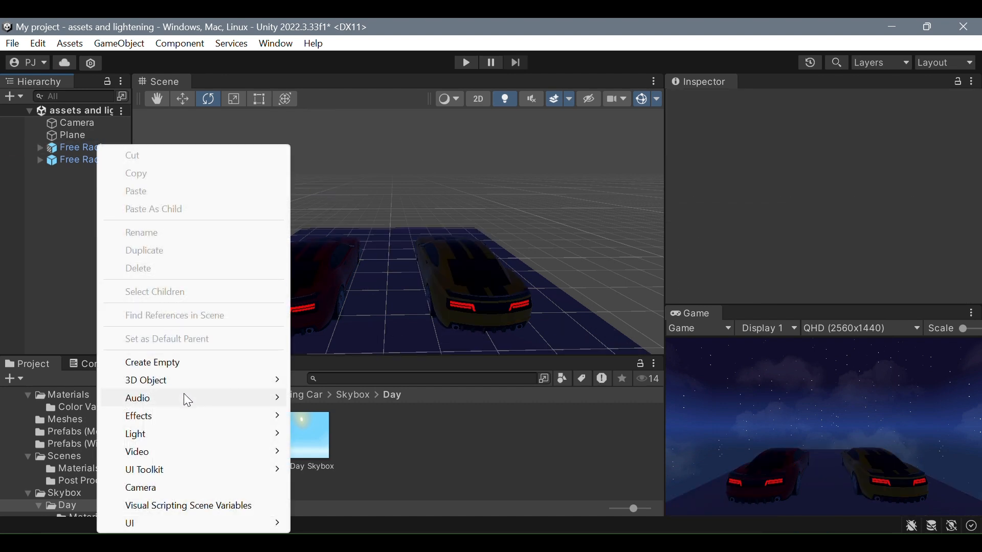
mouse_move(183, 438)
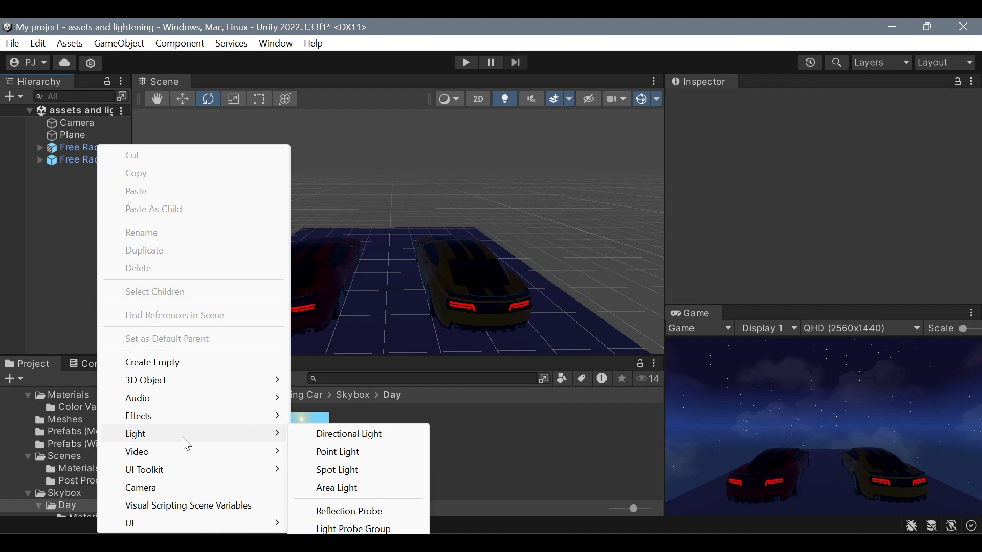
click(340, 453)
drag(395, 235, 403, 231)
click(179, 101)
drag(397, 236, 352, 258)
- Set the point light's color to FF0000 and move it beside the red car, to about X -4.9
click(839, 263)
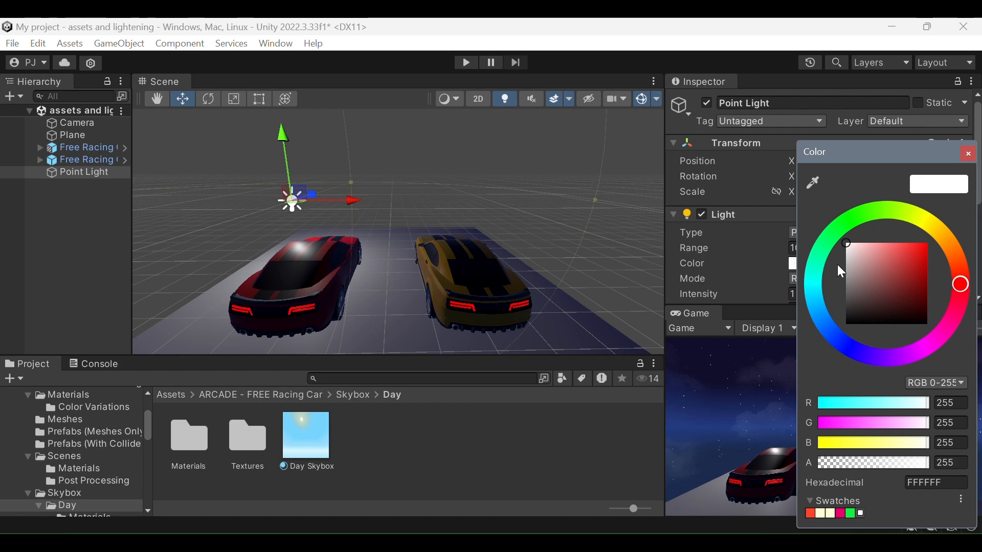
click(909, 270)
drag(908, 270, 933, 239)
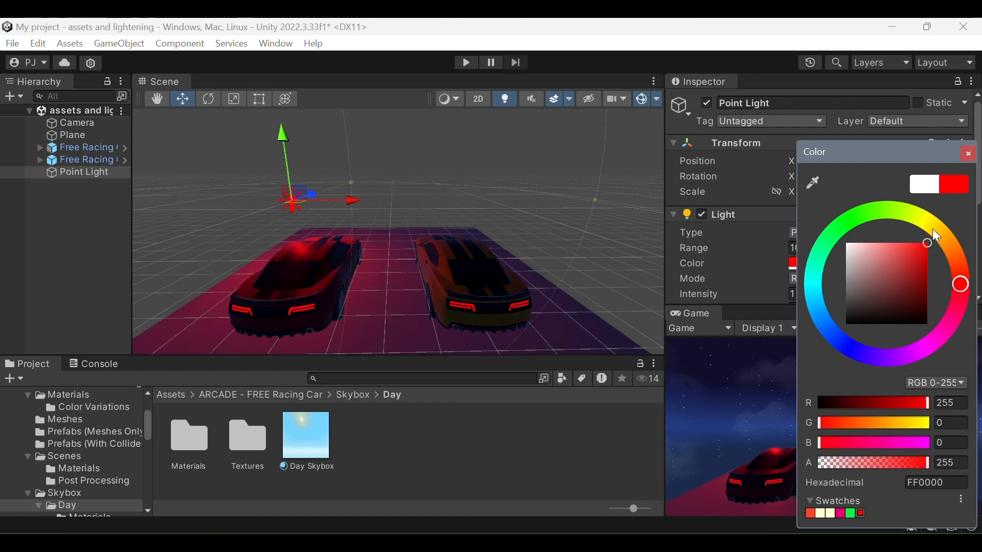
drag(341, 201, 276, 206)
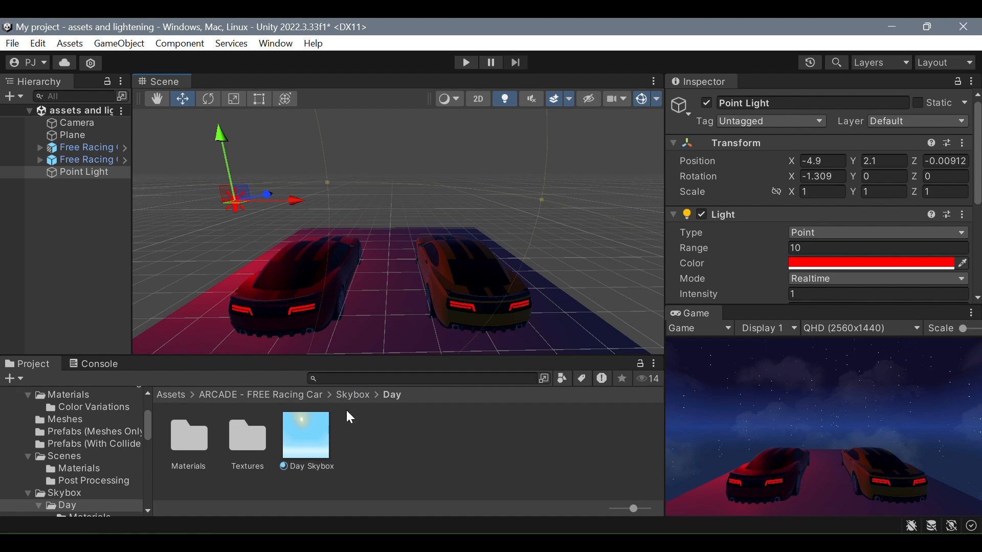
- Undo the point light edits, its creation, the area light's deletion and the Night skybox
key(ctrl+z)
key(ctrl+z)
key(ctrl+z)
key(ctrl+z)
key(ctrl+z)
key(ctrl+z)
key(ctrl+z)
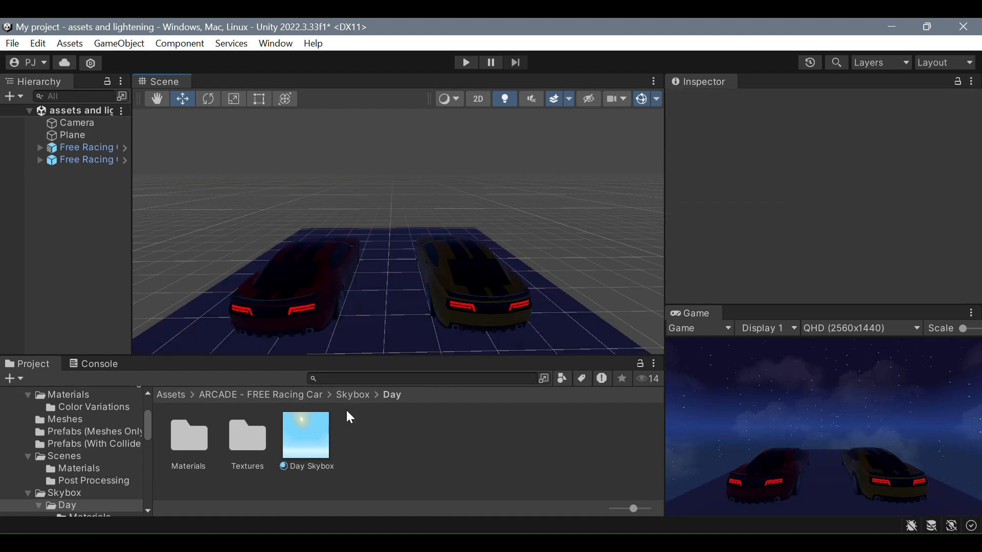
key(ctrl+z)
key(ctrl+z)
key(ctrl+z)
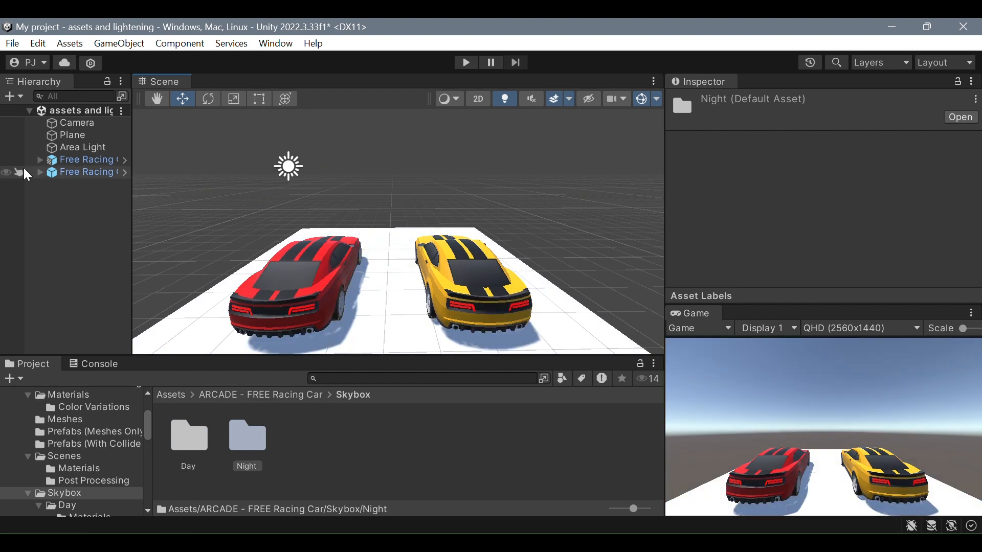
- Redo the area light's deletion and the point light's creation
key(ctrl+y)
key(ctrl+y)
key(ctrl+y)
- Set the point light's color to FF1B1B and move it between the cars, to about X 0.04
click(821, 264)
drag(915, 272, 920, 244)
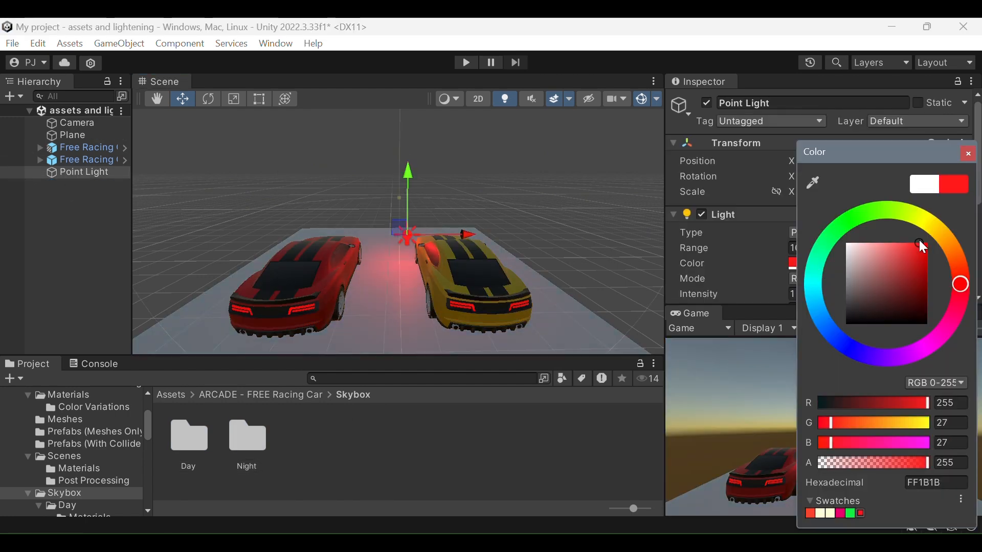
drag(474, 232, 450, 305)
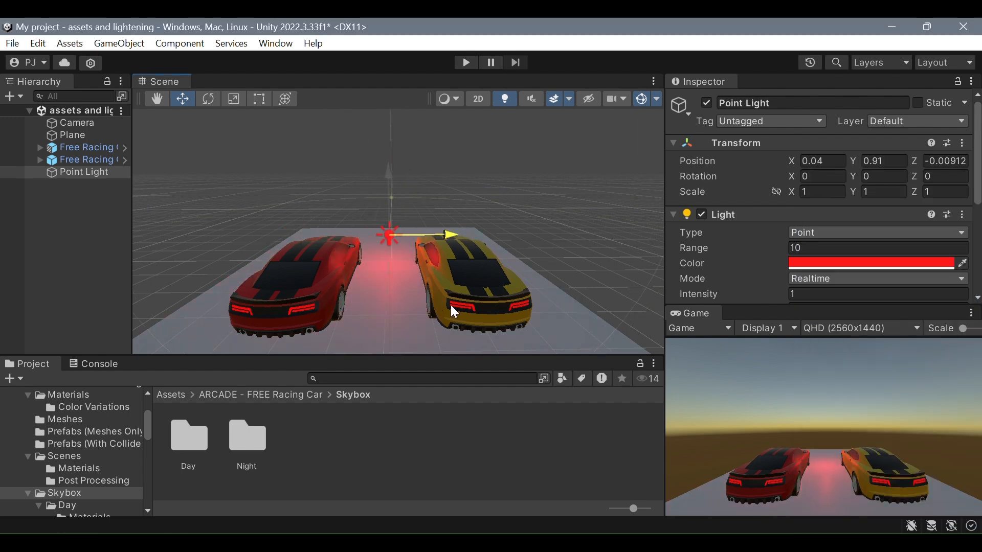
click(512, 99)
click(511, 99)
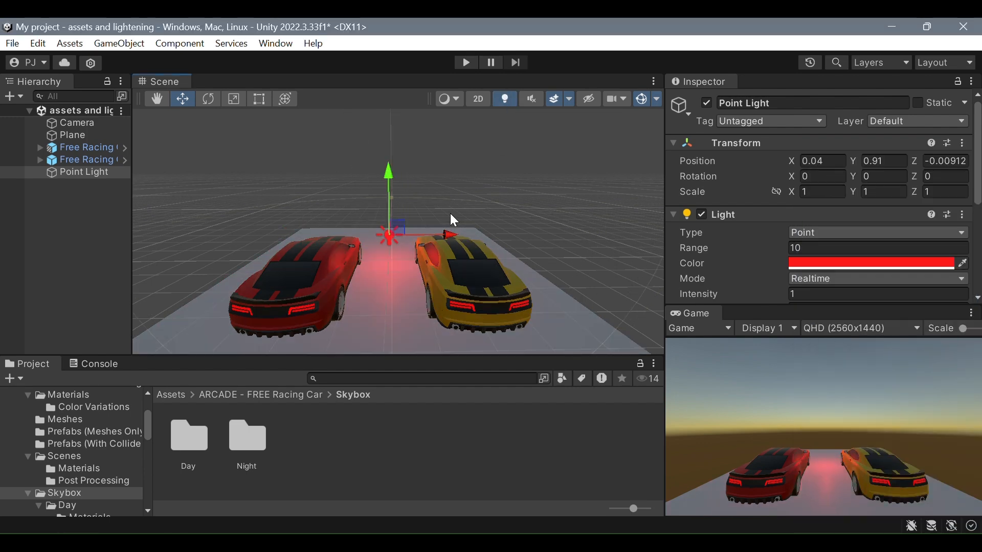
- Change the point light's color to yellow and move it along the X axis to about 0.07
click(810, 266)
click(917, 257)
click(928, 225)
drag(438, 235, 439, 323)
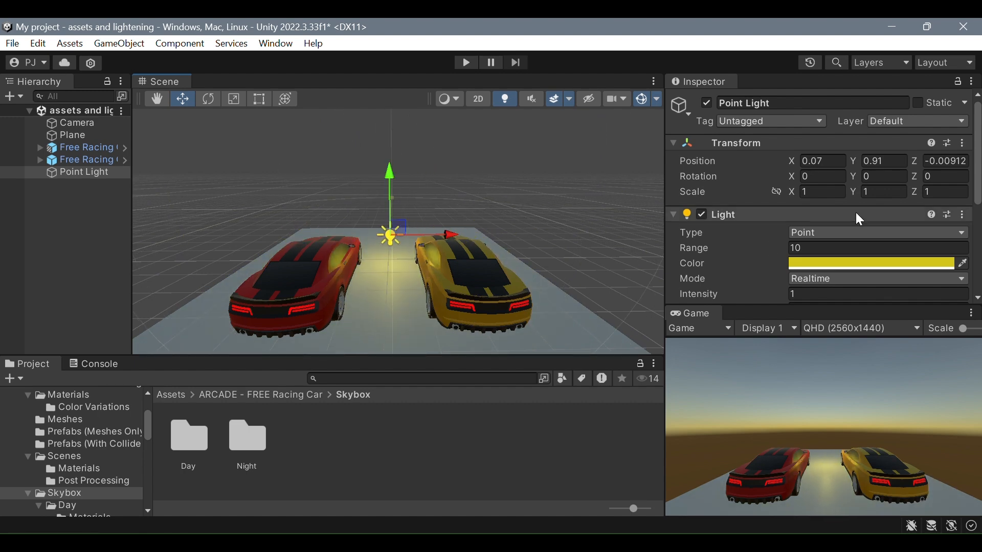
- Change the point light's type to Area (baked only) and mark it, the plane and both cars as Static, including child objects
click(846, 234)
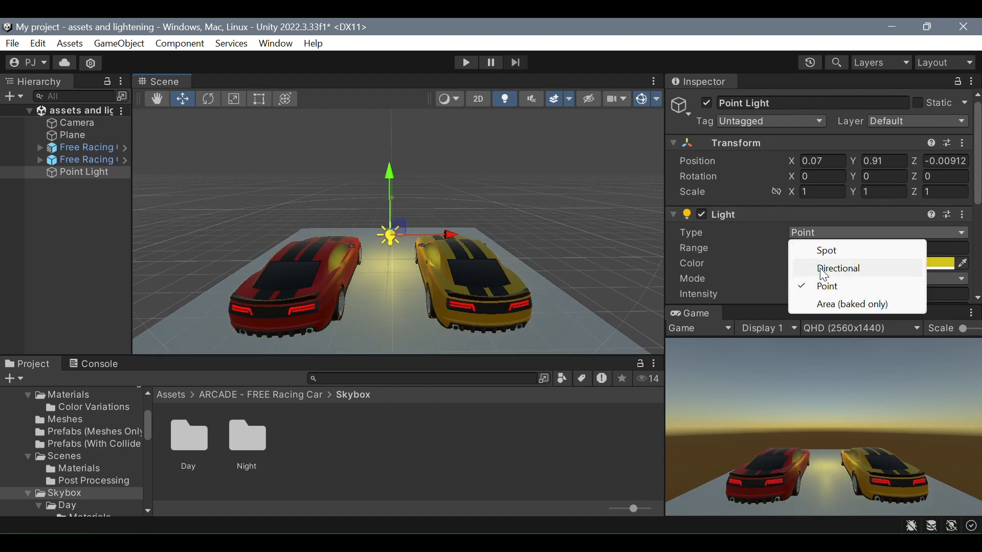
click(837, 306)
click(76, 170)
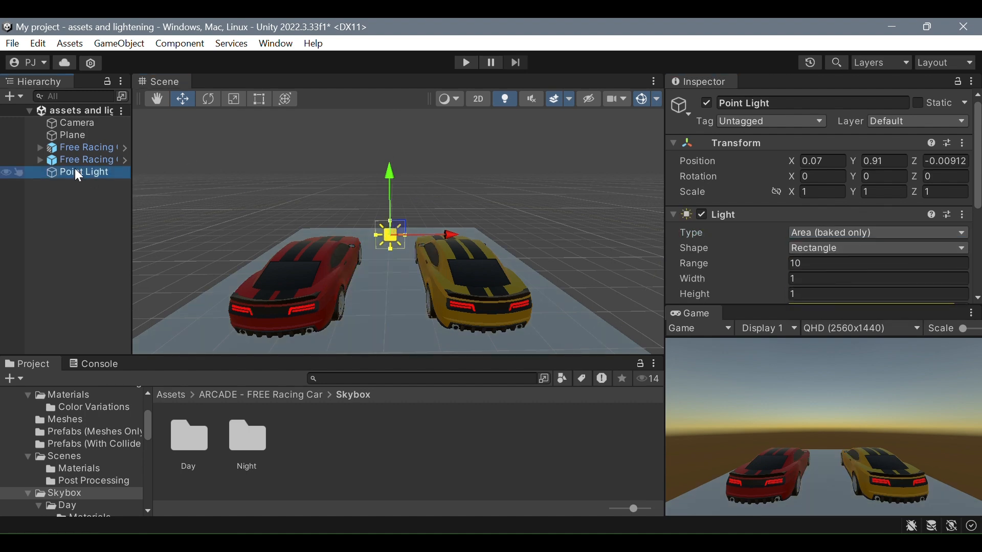
shift+click(82, 134)
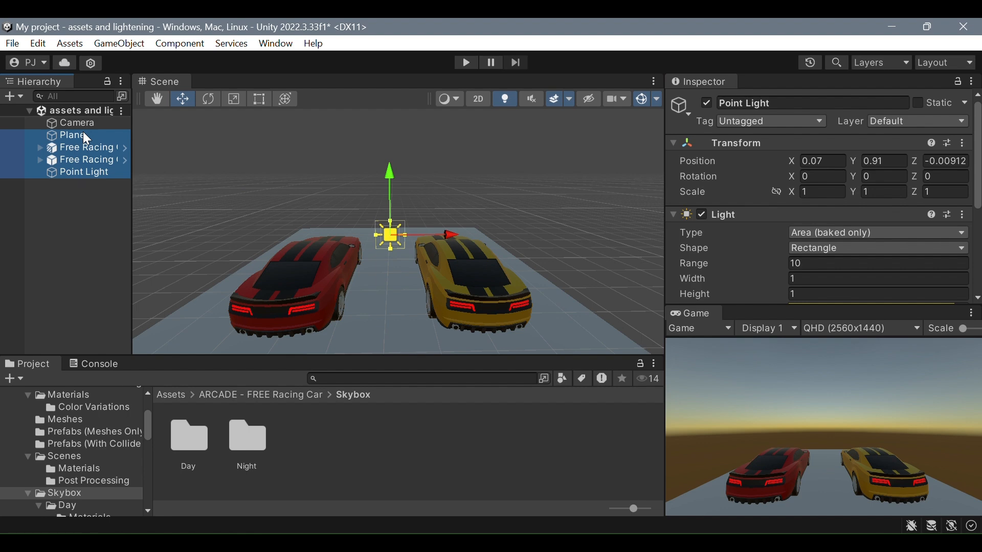
click(927, 103)
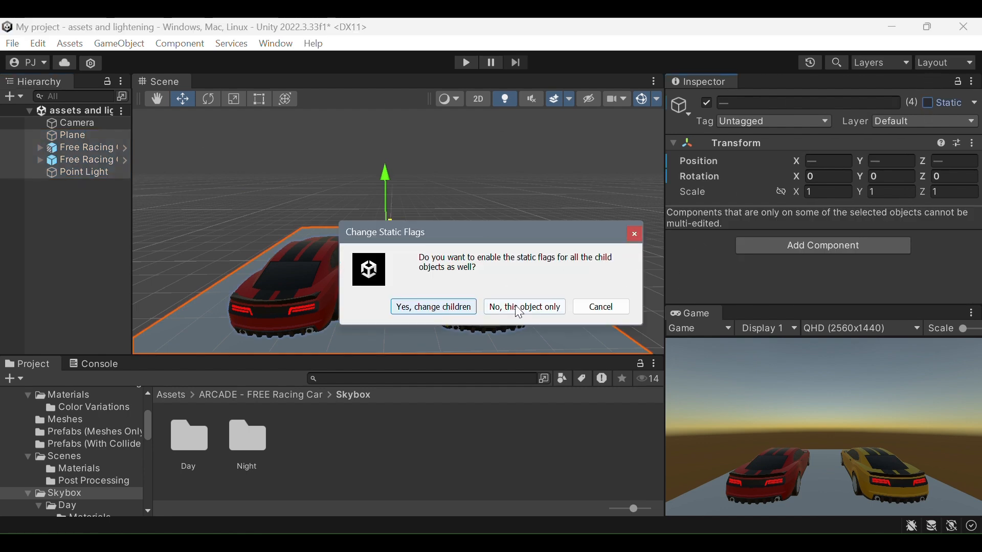
click(458, 308)
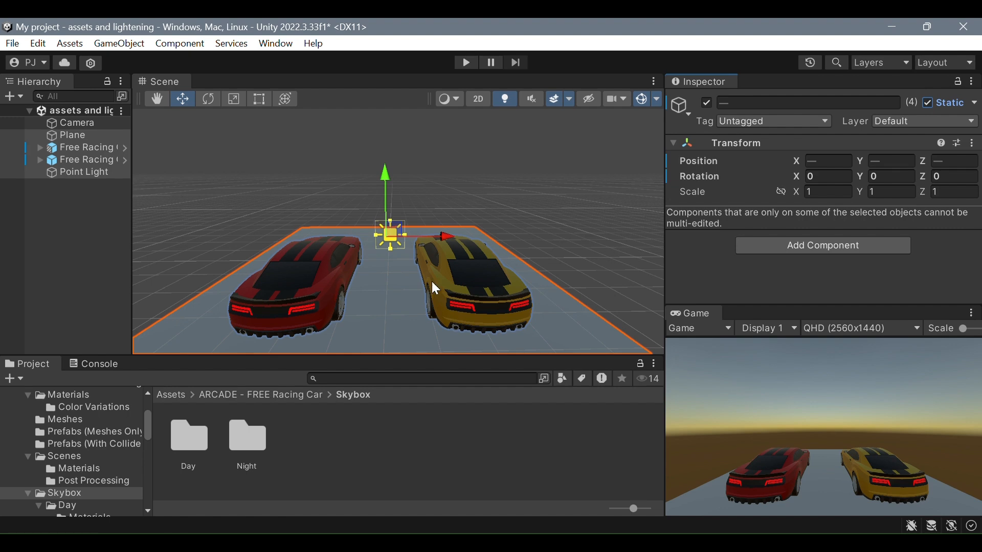
- Select the light between the cars and compare the scene view with scene lighting off and on
click(55, 240)
click(393, 235)
click(400, 256)
click(393, 235)
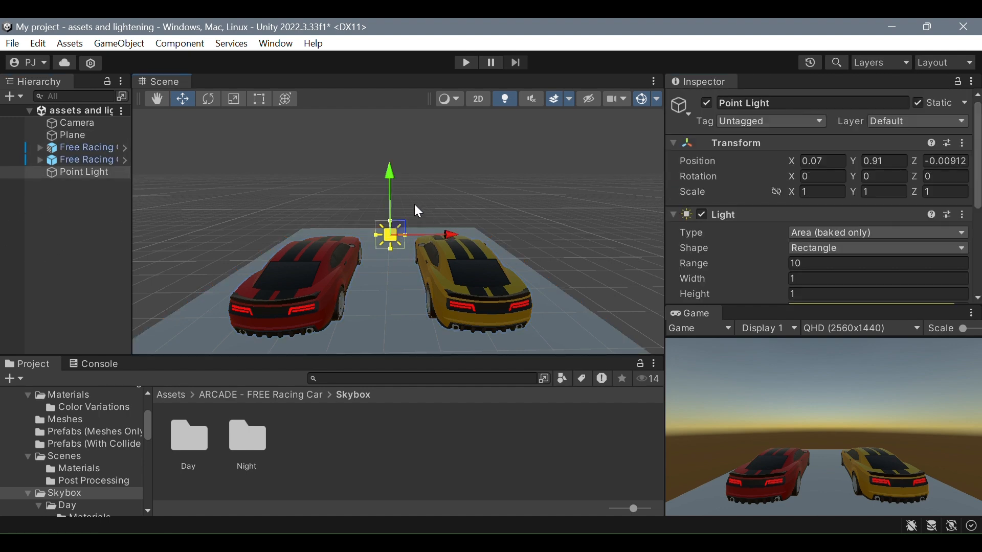
click(506, 99)
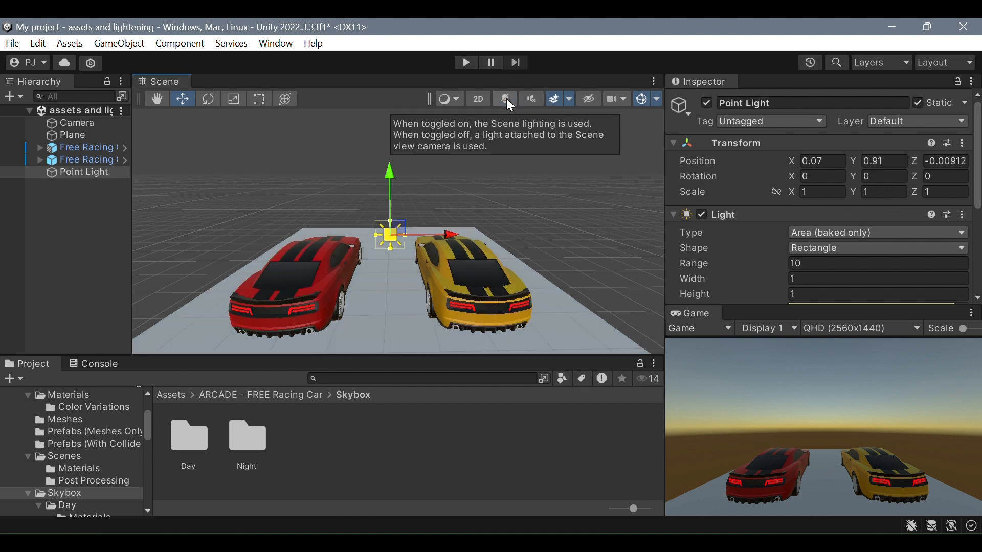
click(507, 99)
- Change the area light's color to white
scroll(826, 266, down, 2)
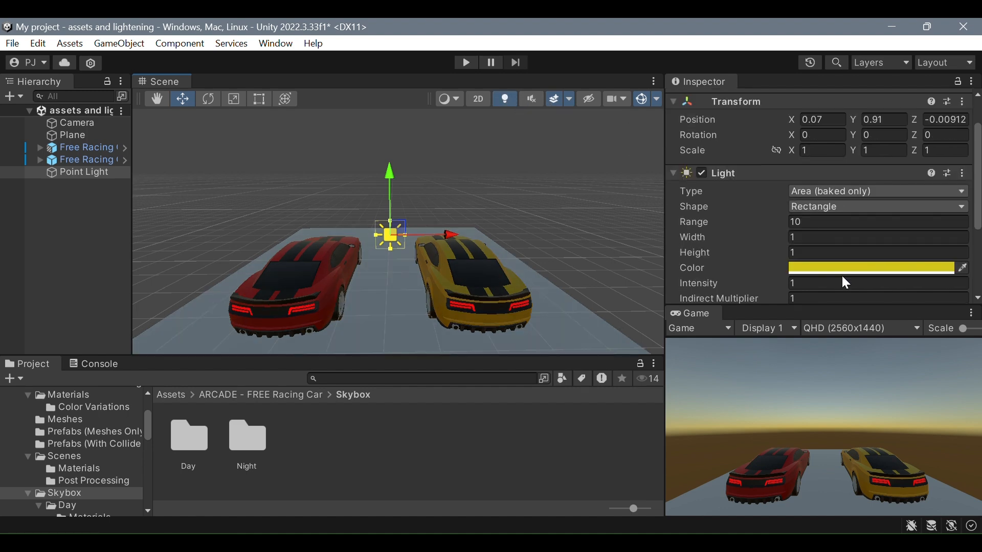
click(842, 269)
mouse_move(844, 275)
mouse_down()
mouse_move(865, 265)
mouse_move(841, 247)
mouse_up()
click(618, 205)
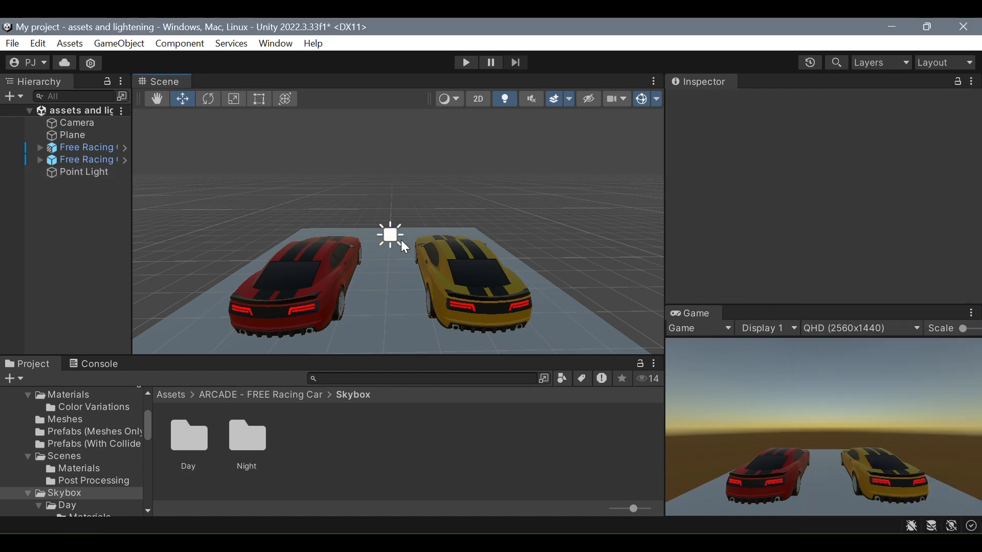
- Change the light's type to Spot and lower it between the cars to about Y -2.52
click(396, 241)
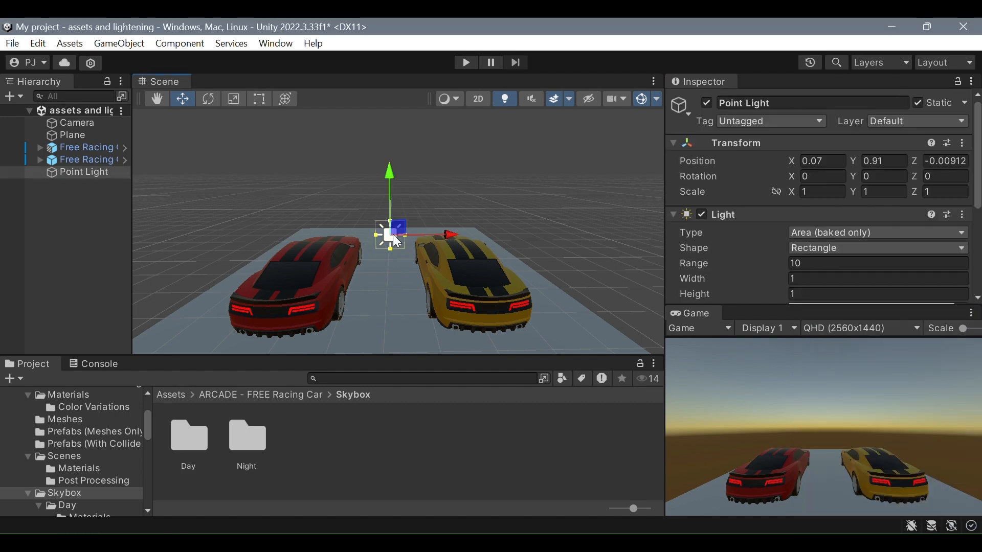
click(916, 236)
click(893, 250)
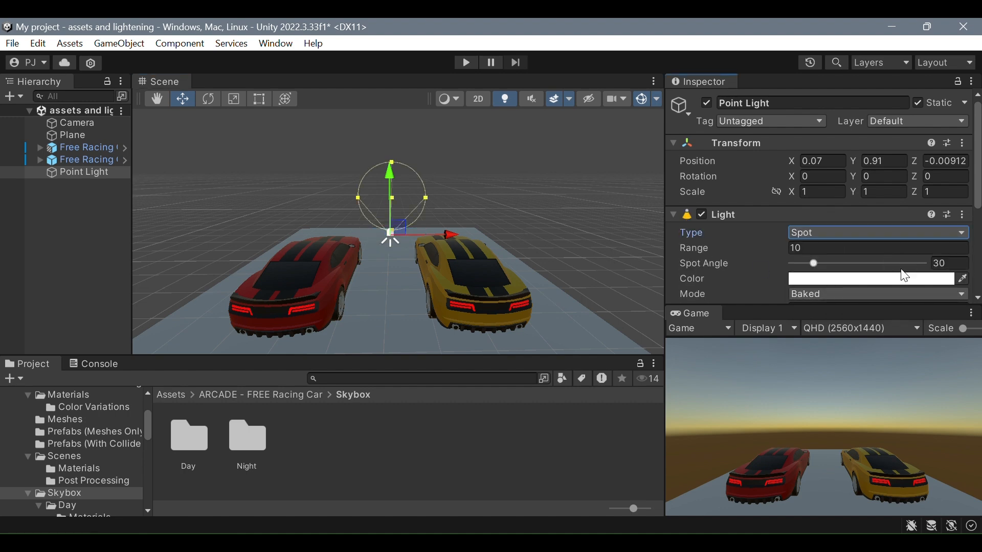
drag(406, 230, 408, 318)
- Change the light's type to Directional and move it to the red car's rear, about X -3, Y -1.41, Z -1.14
click(905, 234)
click(868, 270)
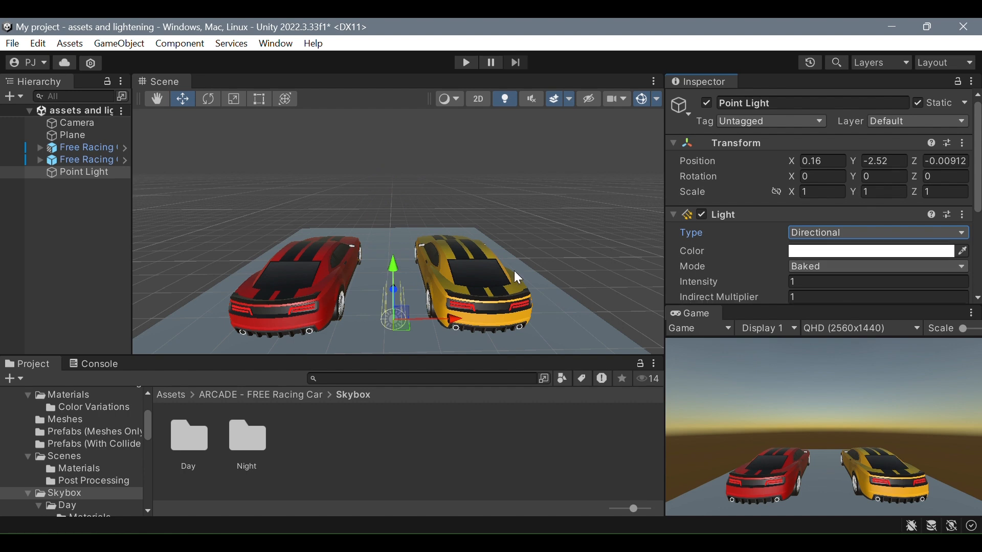
drag(390, 318, 475, 339)
drag(403, 336, 283, 314)
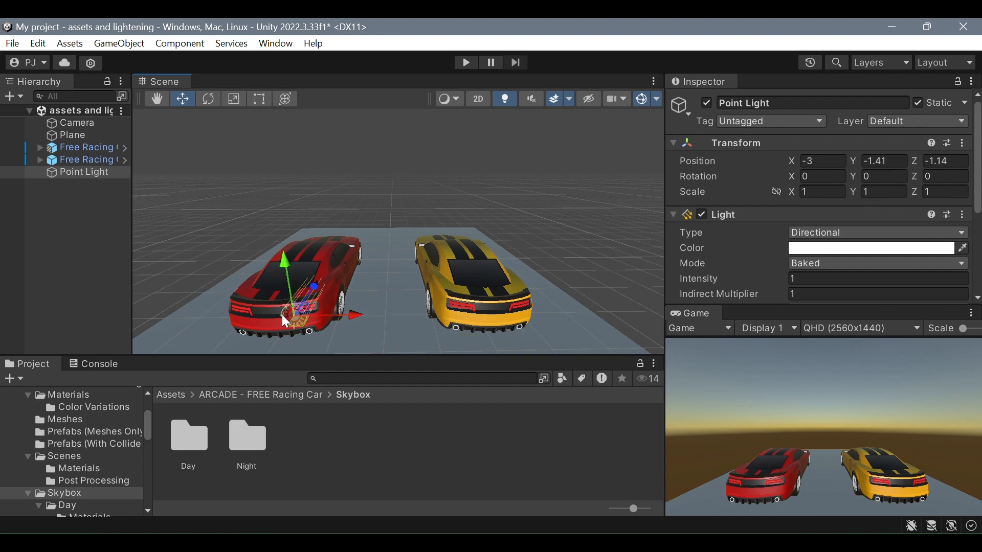
- Set the directional light's color to C23030
click(78, 175)
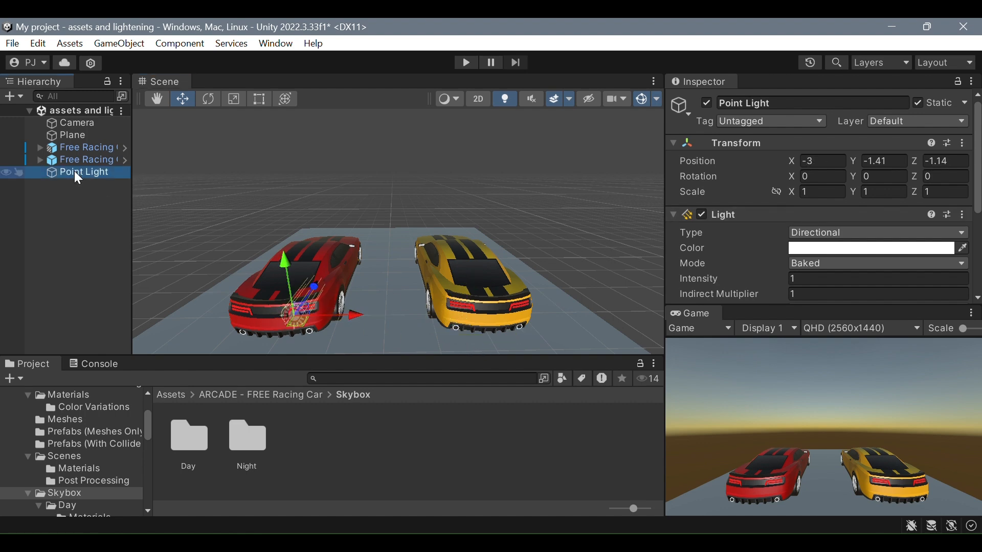
click(842, 249)
drag(841, 248, 908, 262)
- Move the directional light to the yellow car at about X 2.1, Y 0.21 and set its color to FFE3E3
drag(360, 316, 538, 314)
click(849, 248)
drag(857, 295, 855, 238)
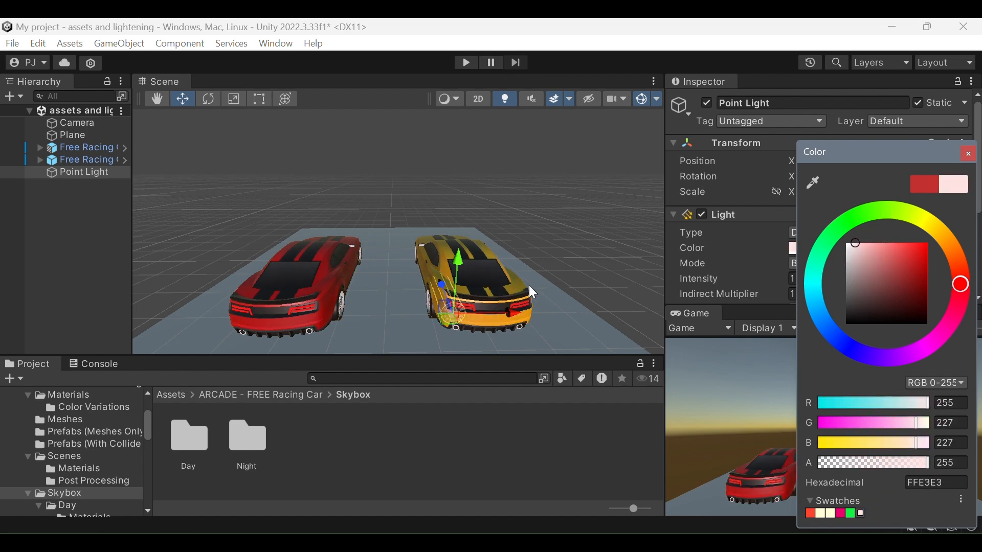
drag(457, 257, 554, 253)
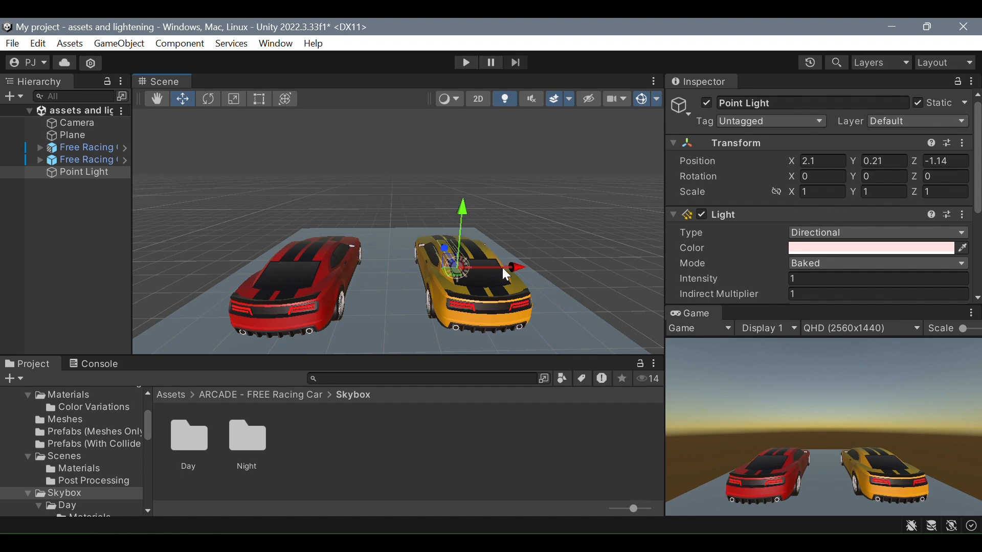
- Rotate the directional light at the yellow car to illuminate the ground and try white as its color
click(218, 101)
drag(477, 272, 500, 233)
drag(456, 269, 465, 226)
click(818, 248)
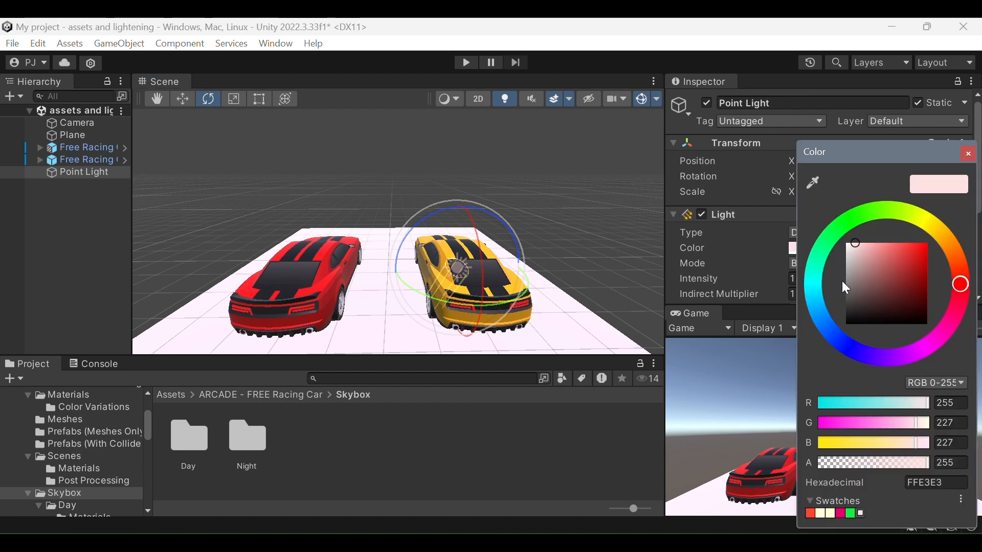
mouse_move(917, 276)
mouse_down()
mouse_move(869, 258)
mouse_move(870, 245)
mouse_move(918, 254)
mouse_move(922, 284)
mouse_move(837, 260)
mouse_move(879, 232)
mouse_move(901, 257)
mouse_move(901, 271)
mouse_move(882, 279)
mouse_move(844, 242)
mouse_move(888, 284)
mouse_move(888, 299)
mouse_move(909, 288)
mouse_move(903, 253)
mouse_move(872, 265)
mouse_move(847, 243)
mouse_up()
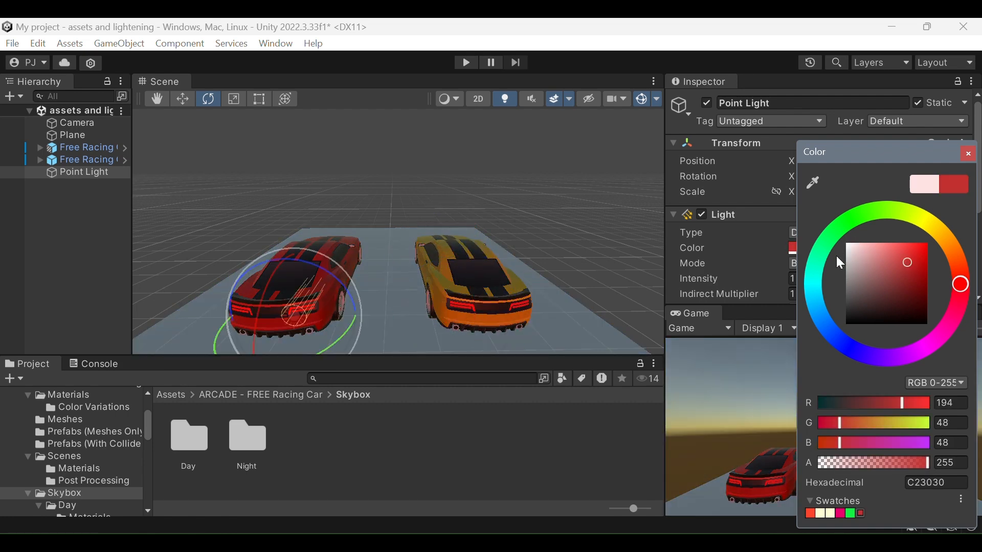
- Undo the recent light changes back to the yellow area light between the cars
key(Down)
key(Down)
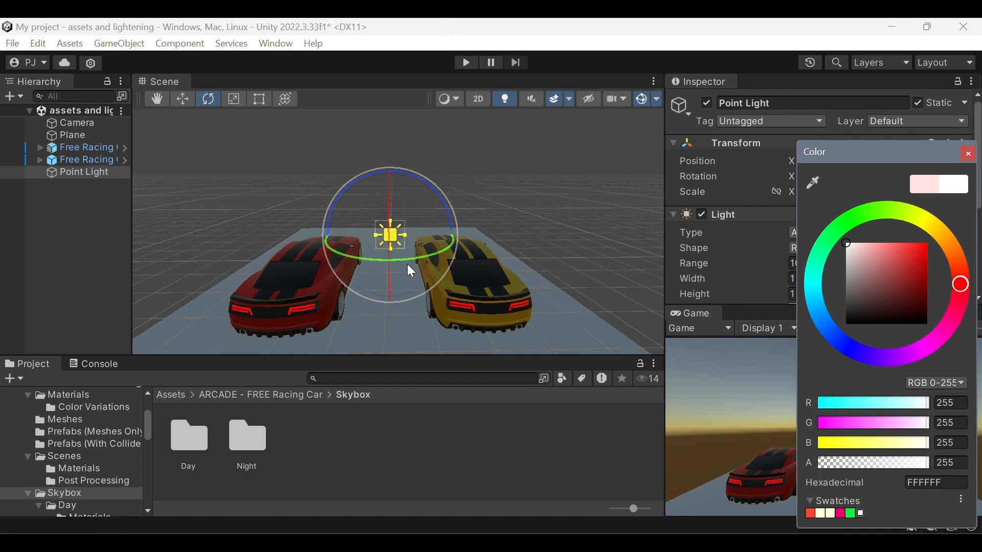
click(403, 239)
key(ctrl+a)
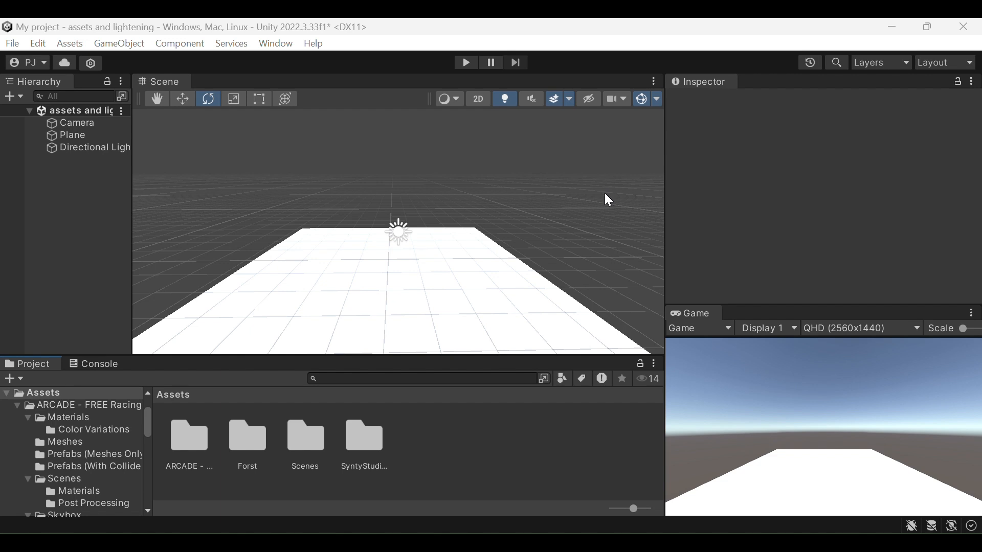
- Open the Models folder of the PolygonPrototype assets in SyntyStudios
click(367, 439)
double_click(368, 440)
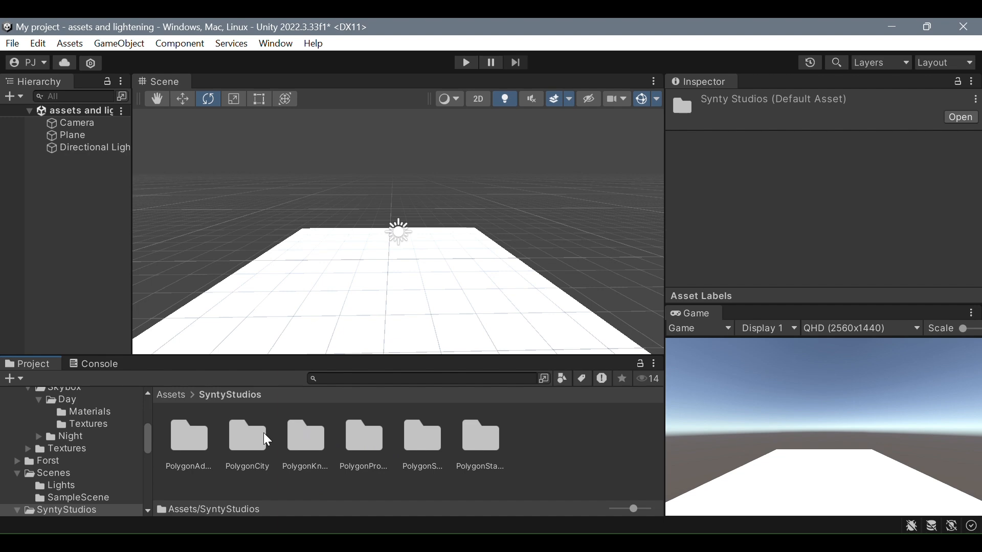
double_click(363, 439)
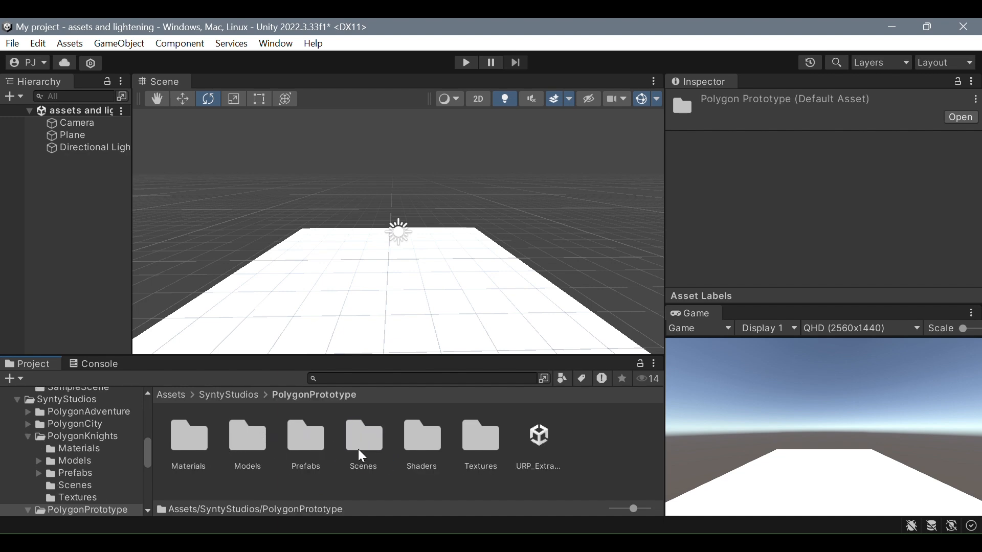
double_click(250, 441)
- Place the SM_Buildings_WallChamfered_2x2_01P wall model on the ground plane at about X -1.53, Y -0.21, Z -3.3
scroll(328, 454, down, 3)
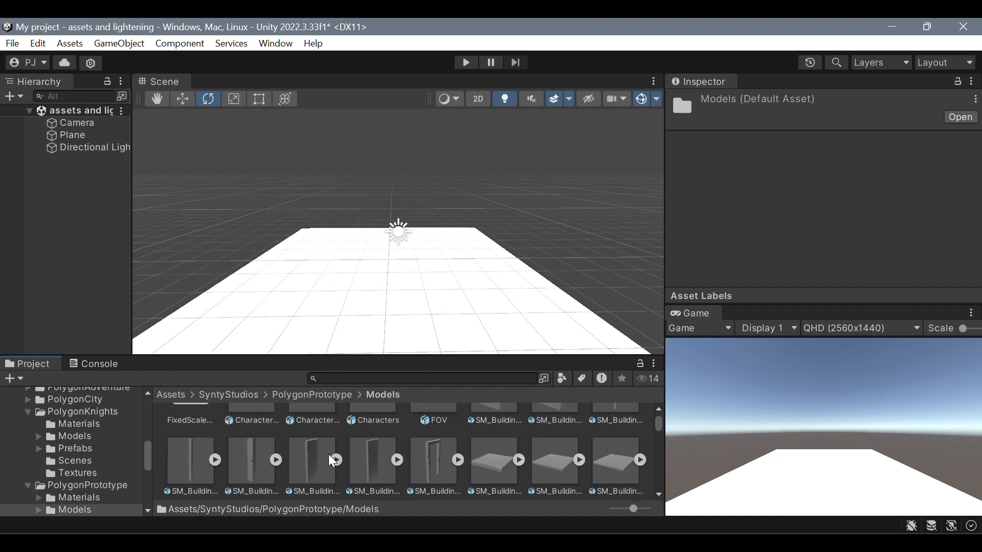
scroll(335, 452, down, 2)
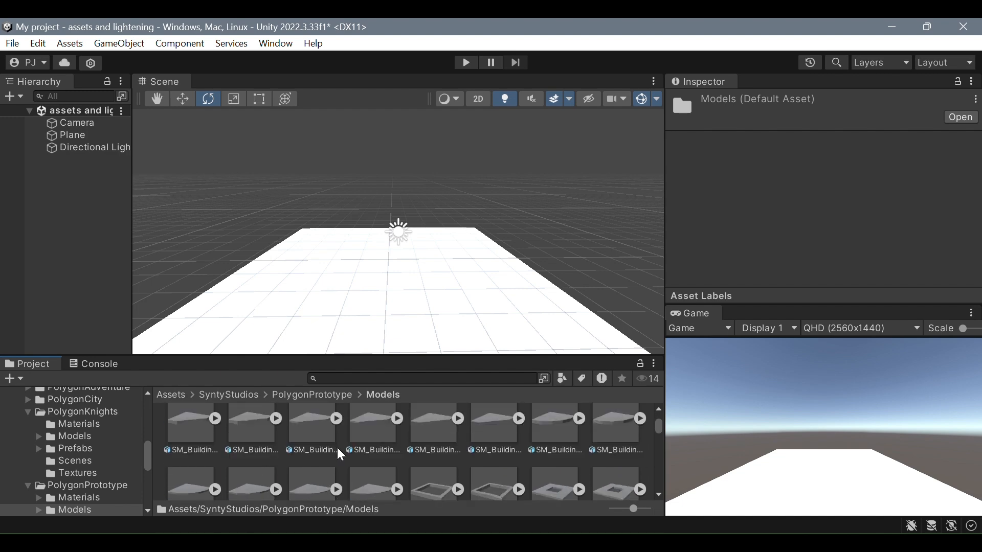
scroll(340, 450, down, 3)
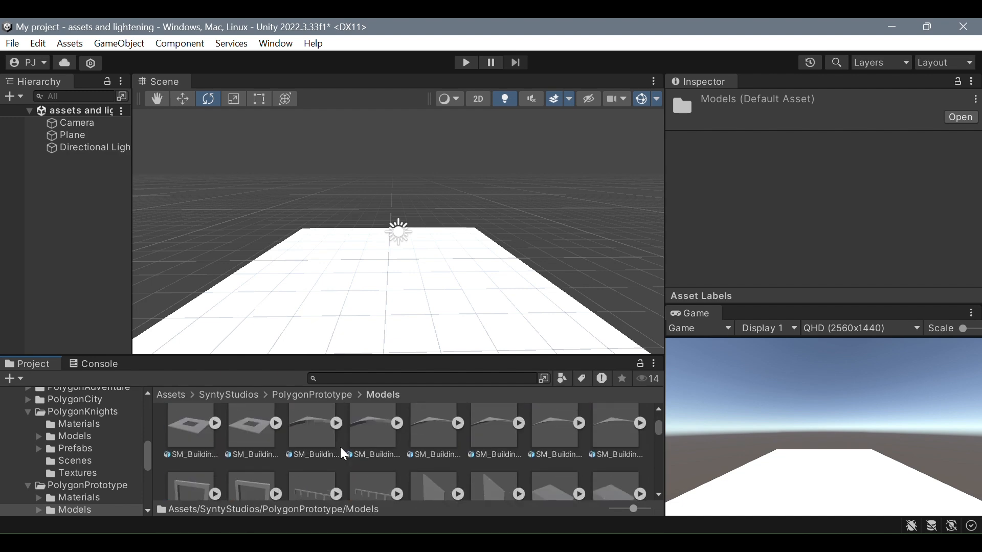
scroll(338, 451, down, 2)
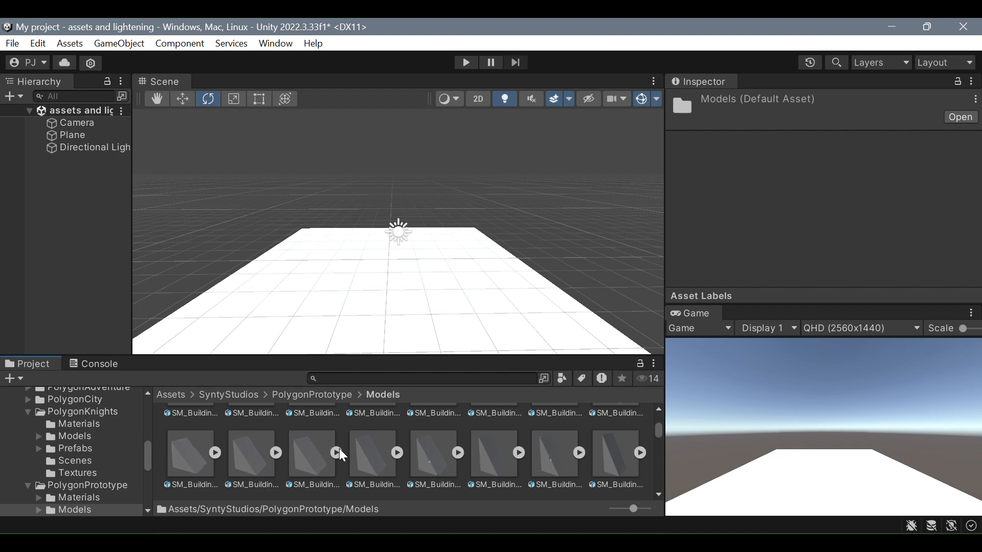
scroll(340, 445, down, 6)
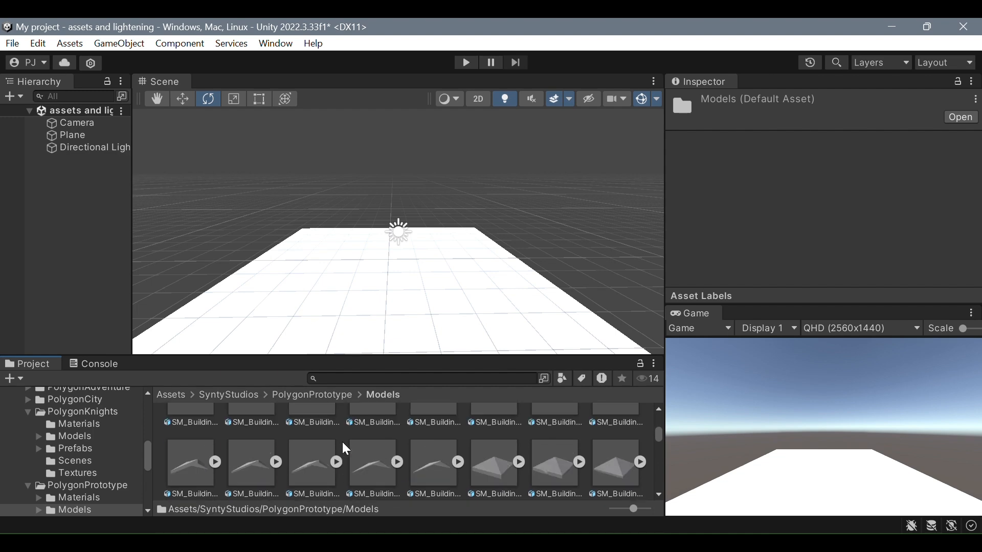
scroll(345, 449, down, 3)
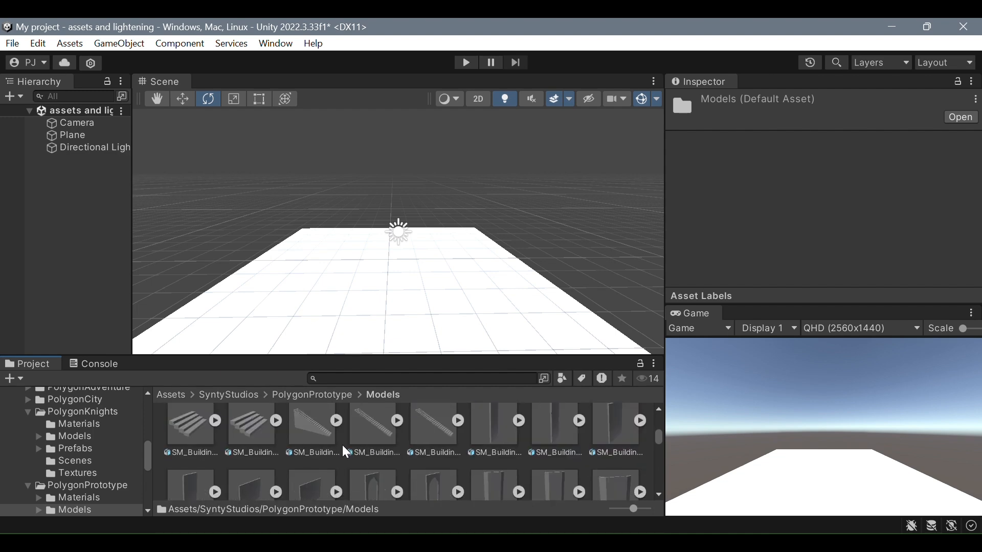
scroll(342, 446, down, 1)
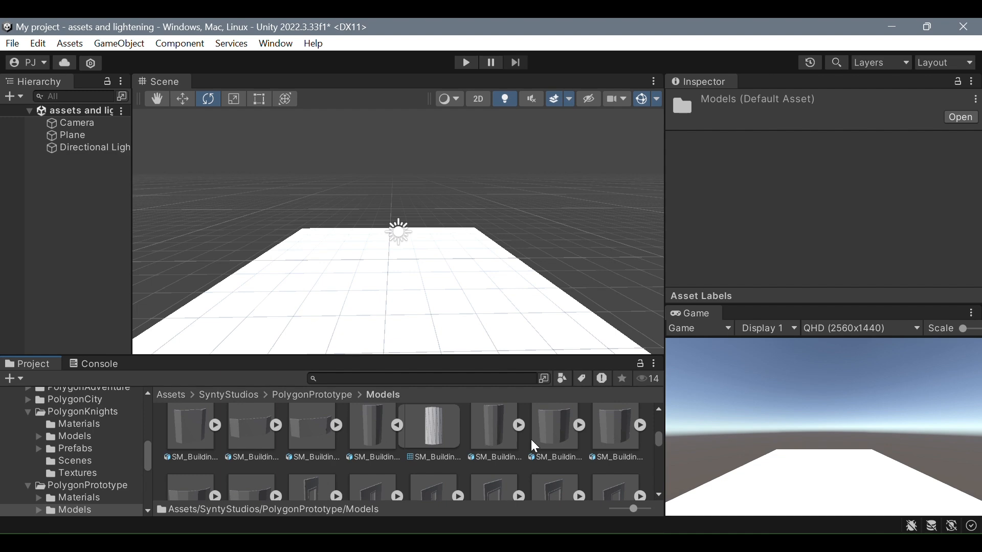
scroll(535, 447, down, 1)
scroll(402, 454, up, 1)
scroll(205, 433, up, 1)
drag(192, 431, 313, 344)
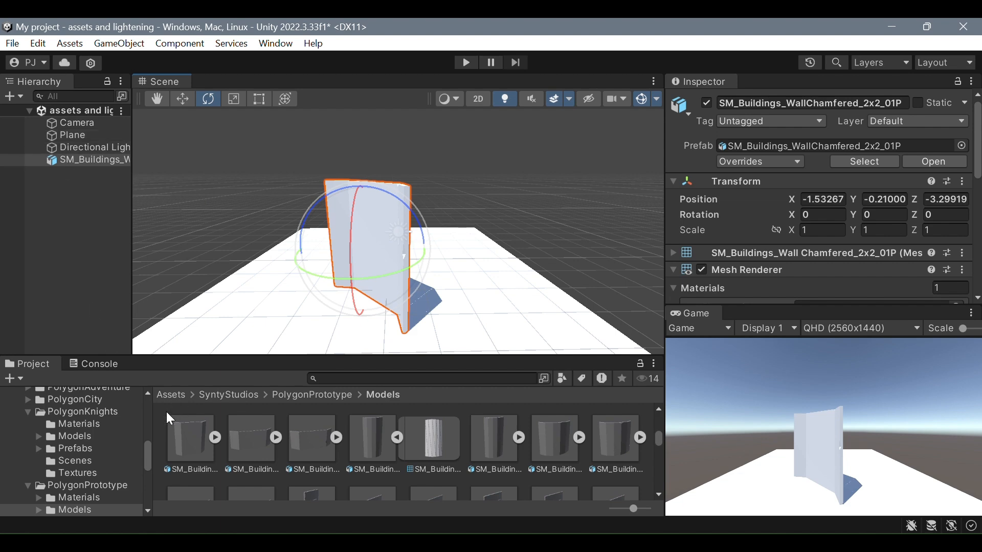
- Apply Statue_Material from the project's full list of materials to the chamfered wall in the scene
scroll(95, 422, up, 15)
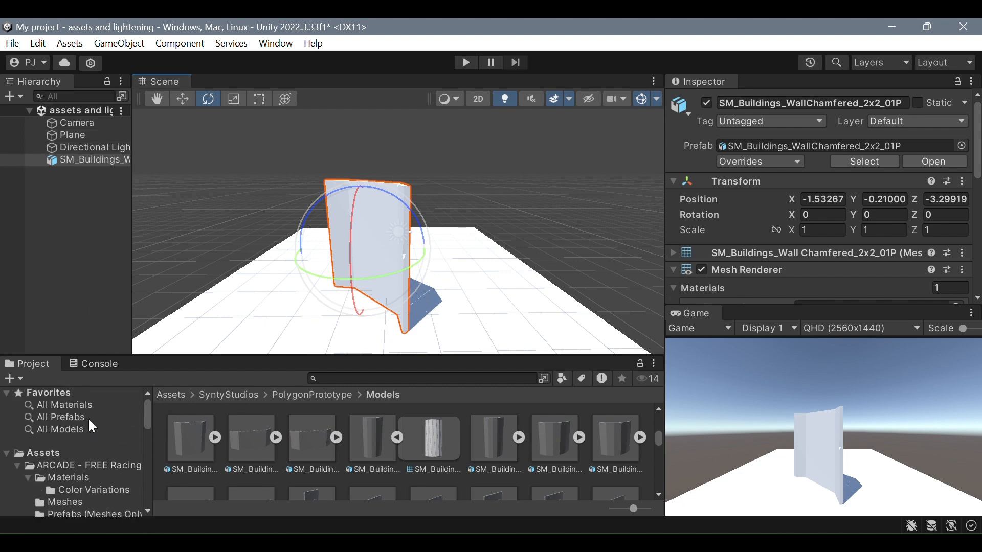
click(70, 400)
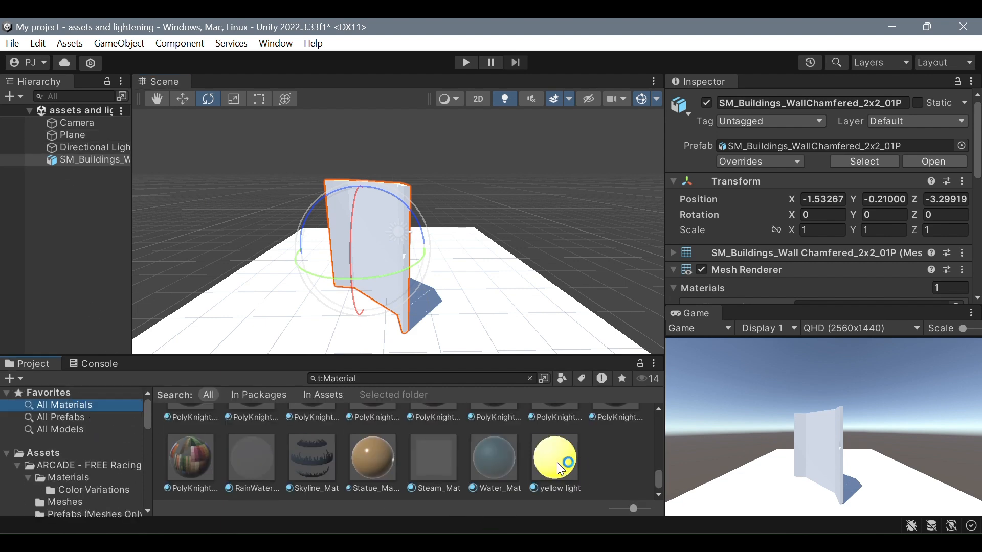
drag(366, 458, 189, 248)
scroll(686, 225, down, 3)
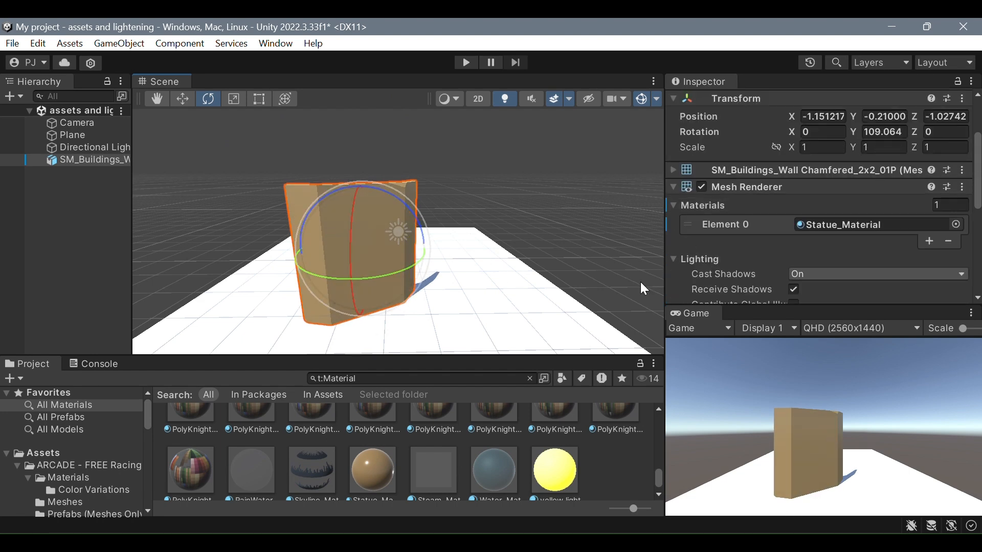
scroll(435, 412, down, 1)
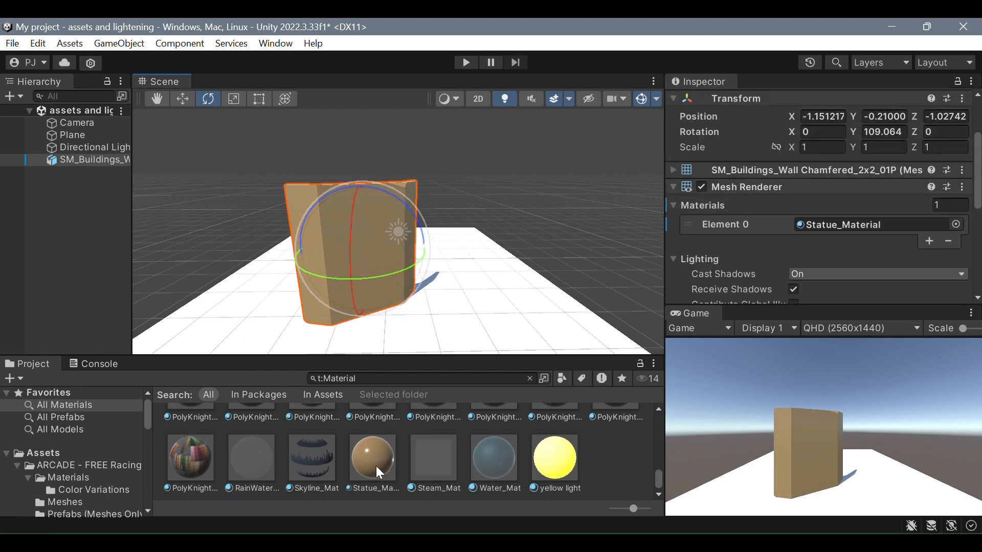
- Return to the Models folder in SyntyStudios/PolygonPrototype
click(52, 430)
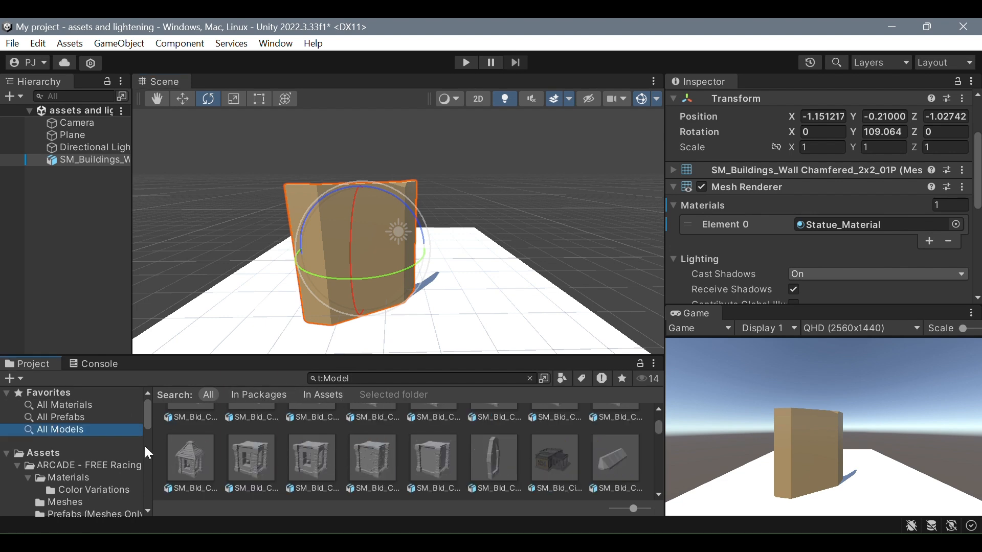
click(69, 453)
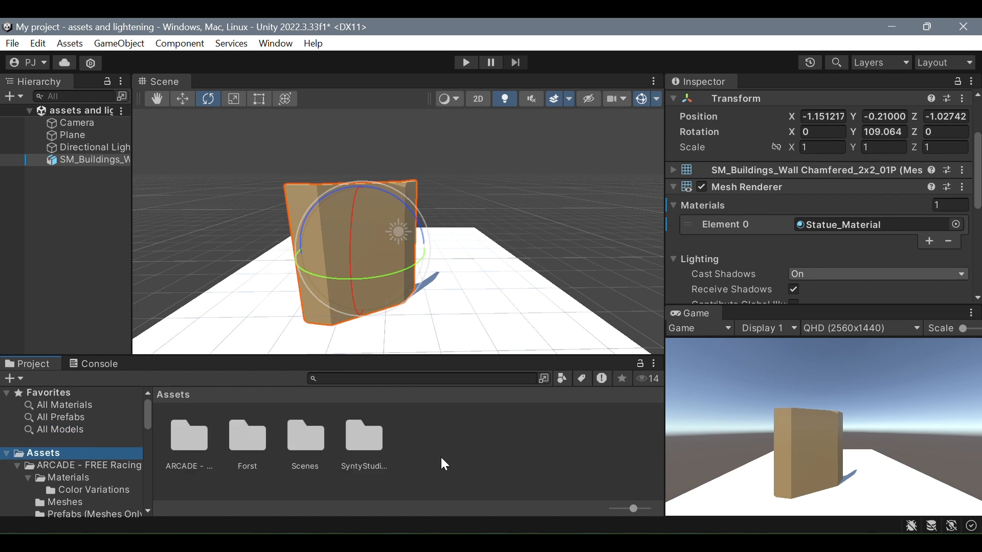
click(398, 449)
double_click(384, 441)
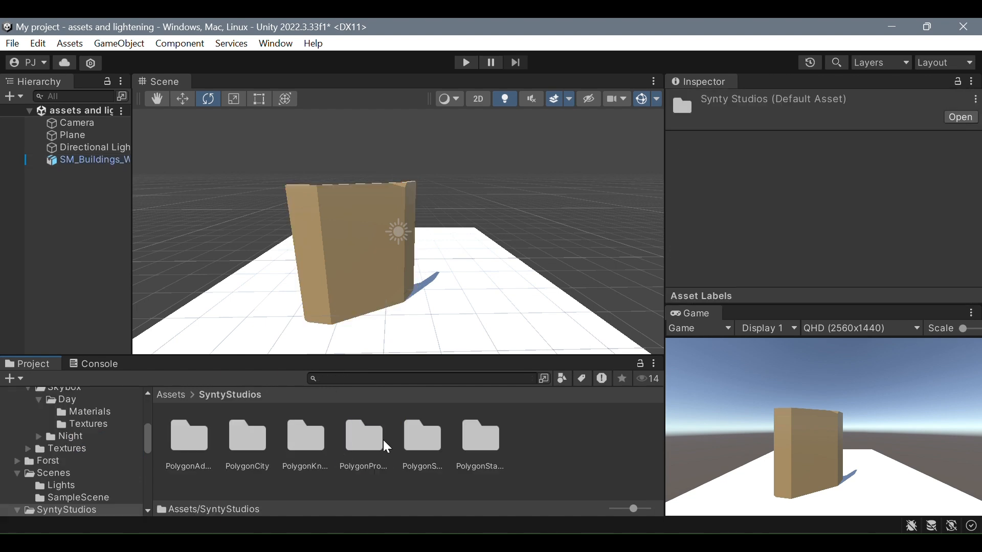
double_click(349, 444)
double_click(247, 443)
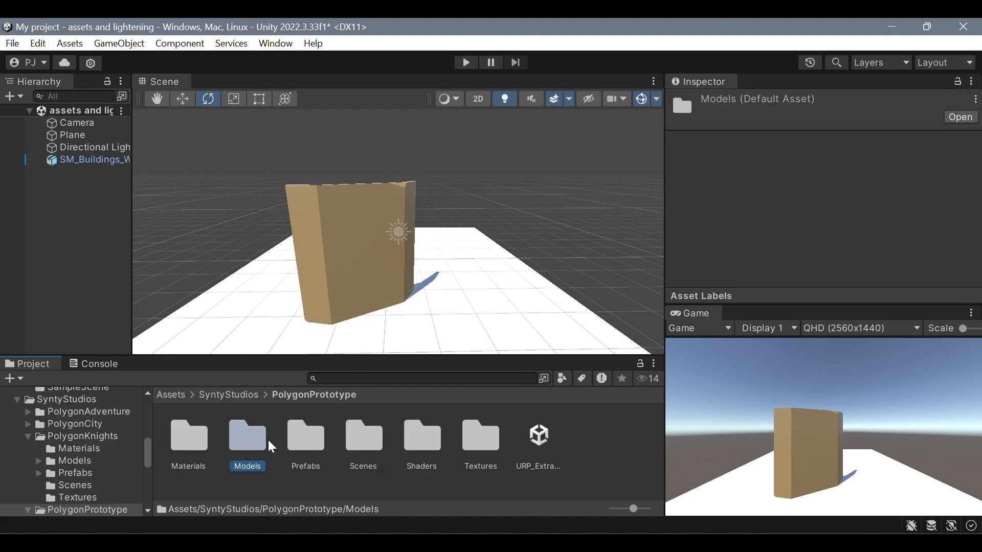
- Find the SM_Buildings_WallChamfered_2x2_01P model asset and select it to show its import settings
scroll(413, 460, down, 8)
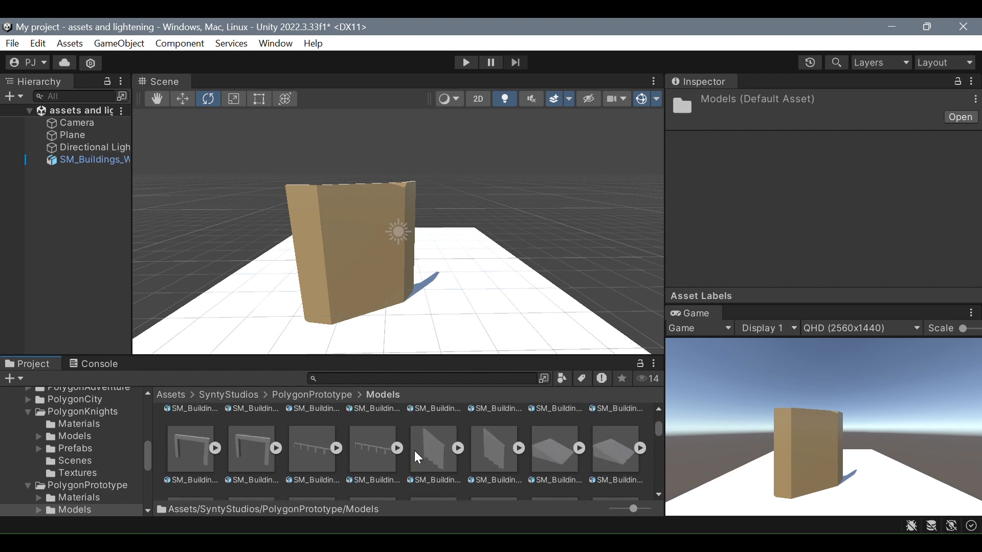
scroll(417, 452, down, 2)
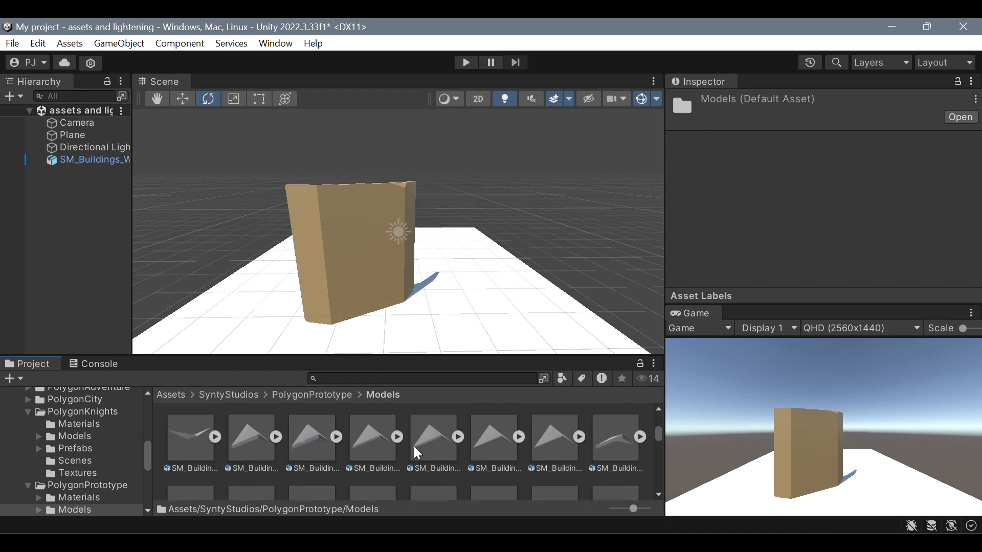
scroll(417, 452, down, 1)
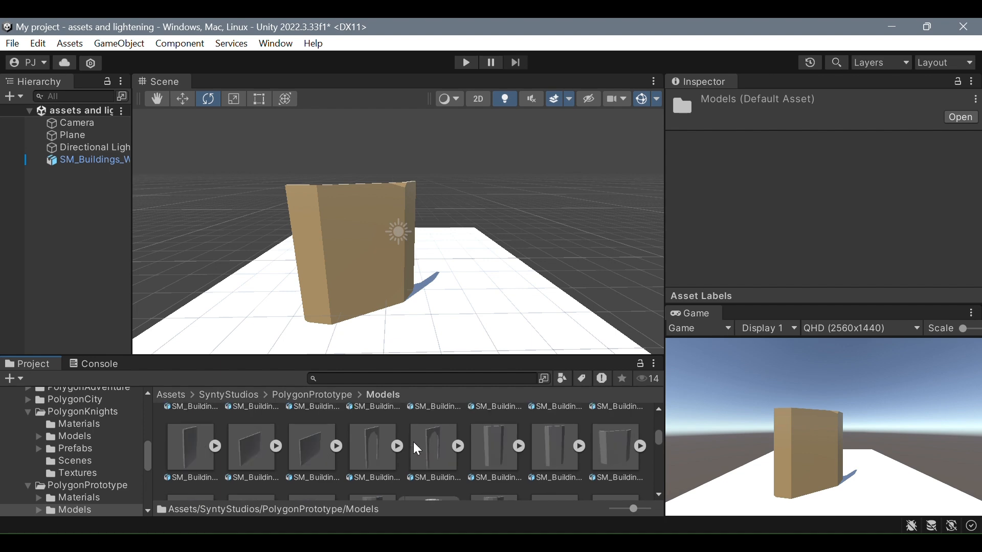
scroll(417, 449, up, 1)
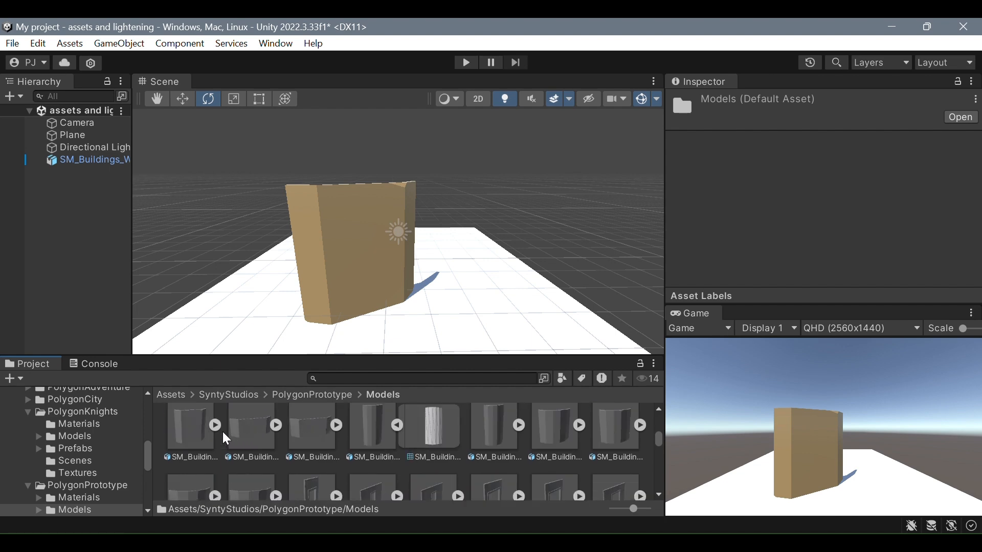
scroll(231, 432, up, 1)
click(197, 428)
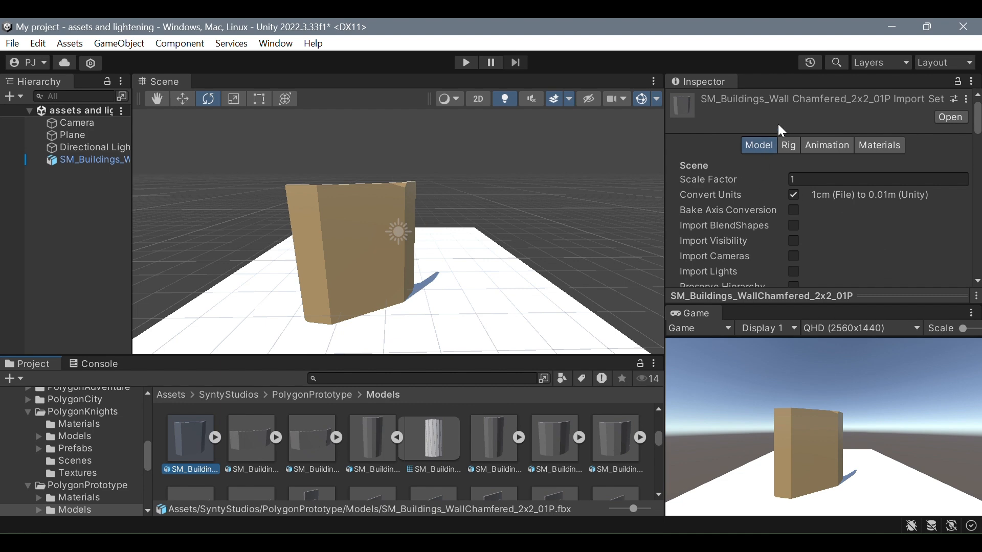
- Try None as the Normals import option of the chamfered wall model and set it back to Calculate
scroll(767, 168, down, 6)
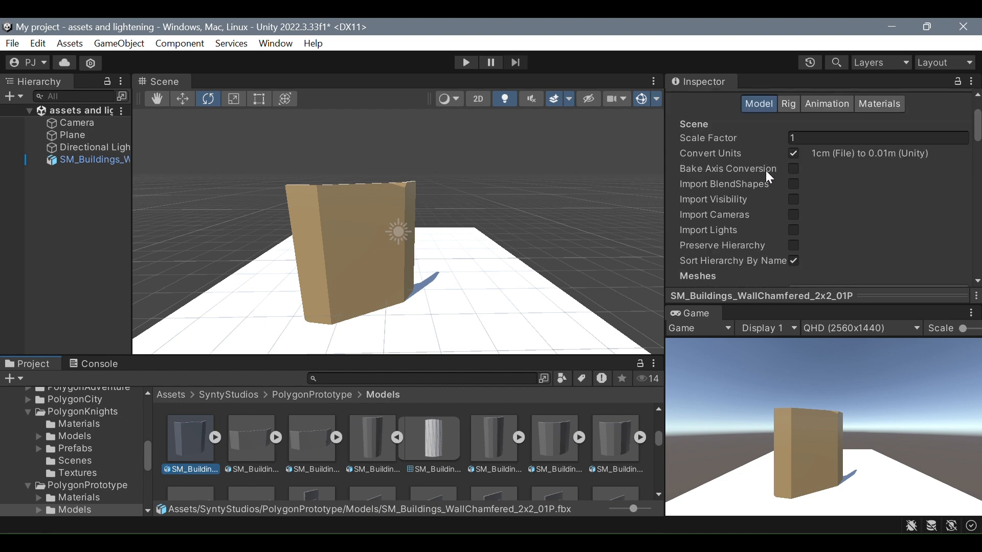
scroll(767, 177, down, 5)
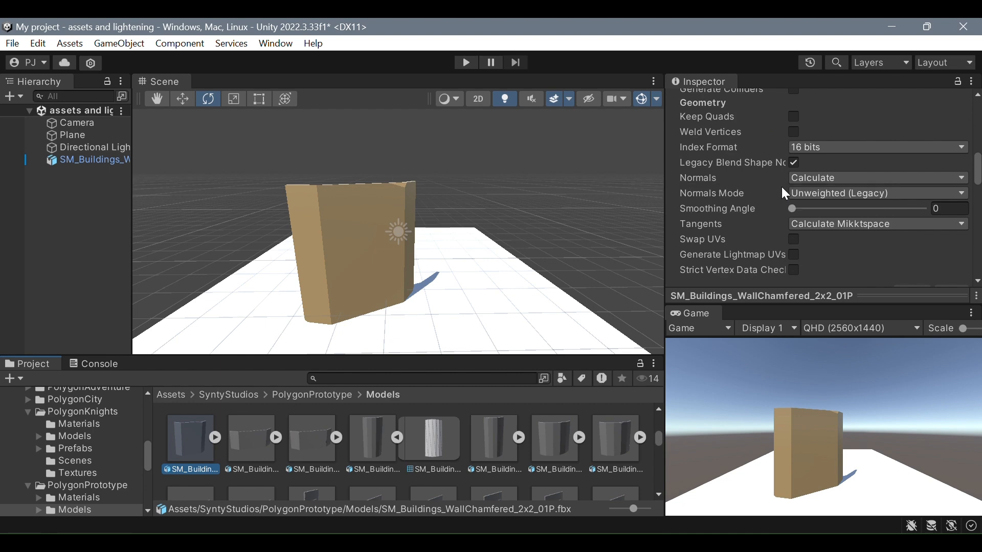
click(826, 179)
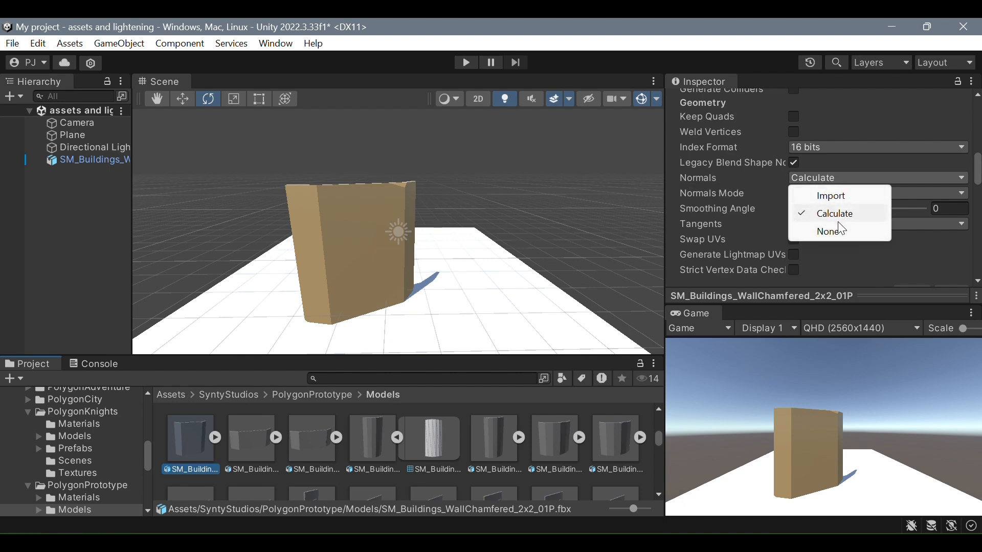
click(840, 235)
click(836, 177)
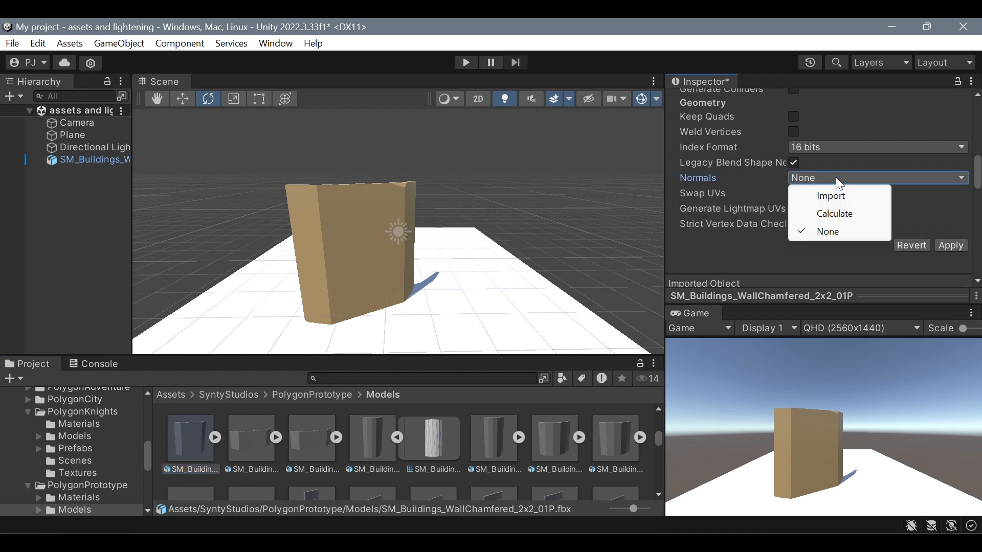
click(852, 214)
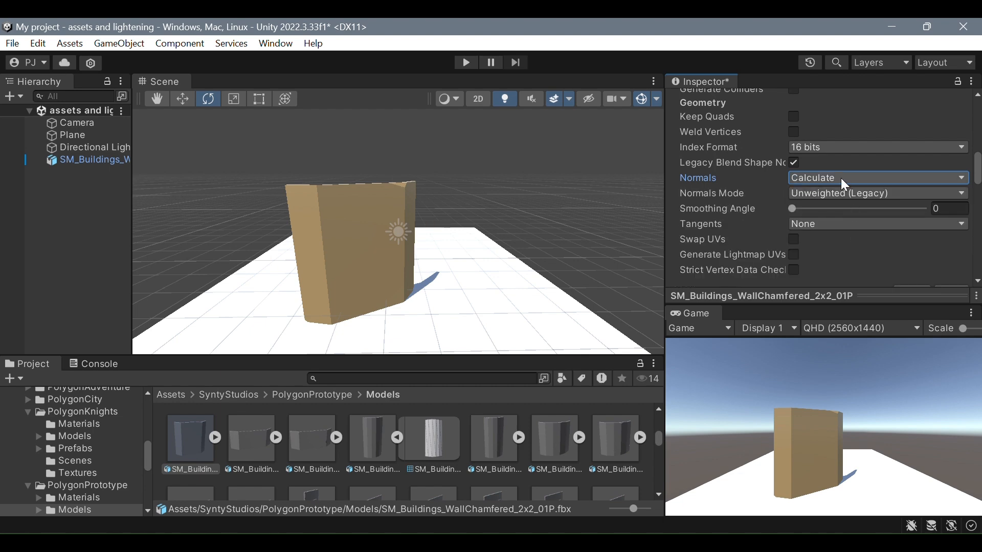
click(843, 179)
click(845, 217)
- Set the chamfered wall model's smoothing angle to 51 and apply the import settings
click(793, 211)
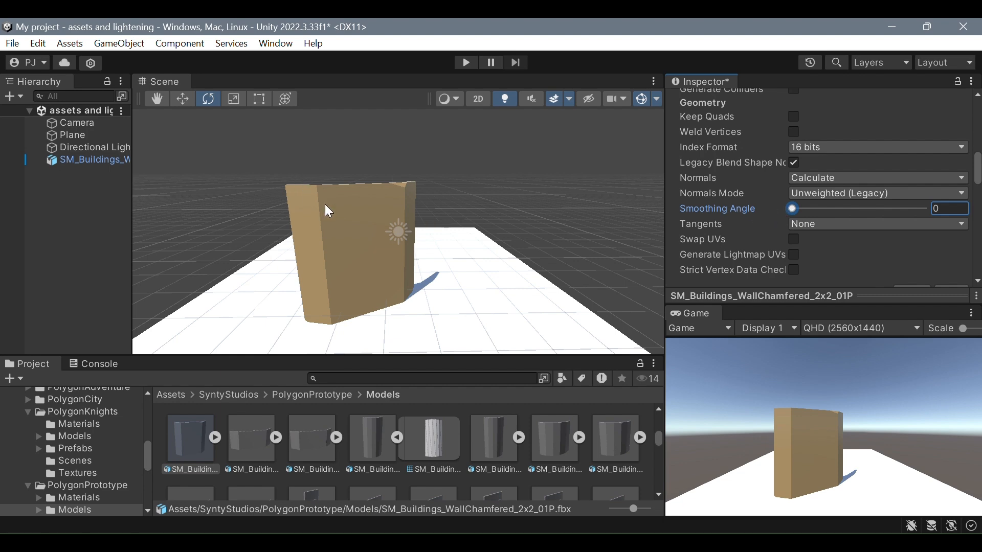
drag(797, 209, 829, 217)
scroll(839, 206, down, 3)
click(946, 210)
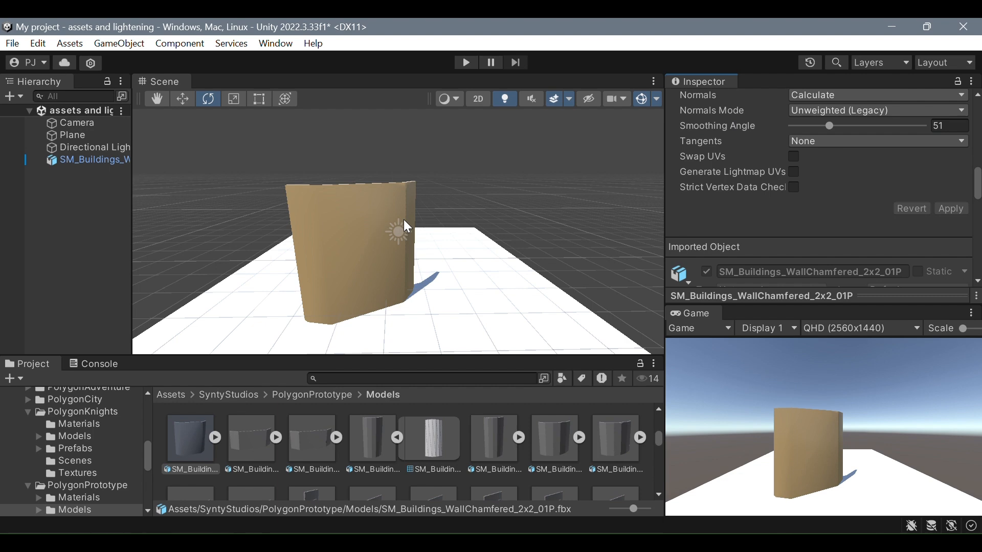
- Apply a smoothing angle of 94 to the chamfered wall model, and raise and apply it at 118
scroll(399, 224, up, 5)
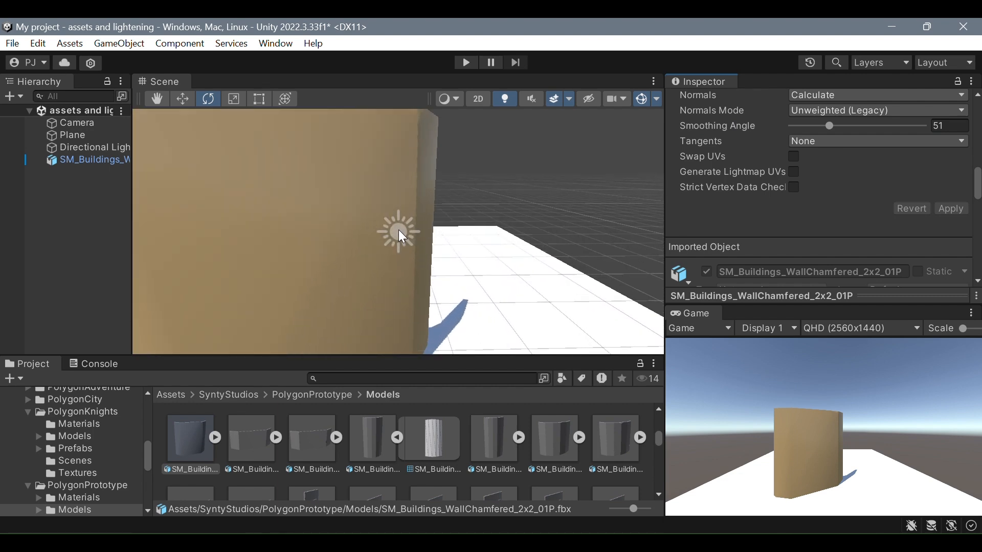
click(861, 125)
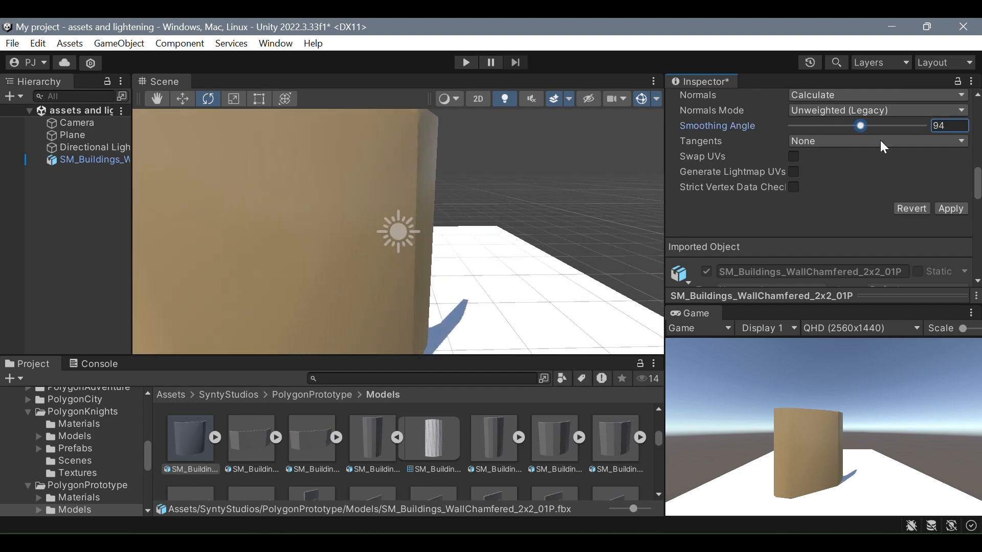
click(951, 210)
scroll(287, 203, down, 6)
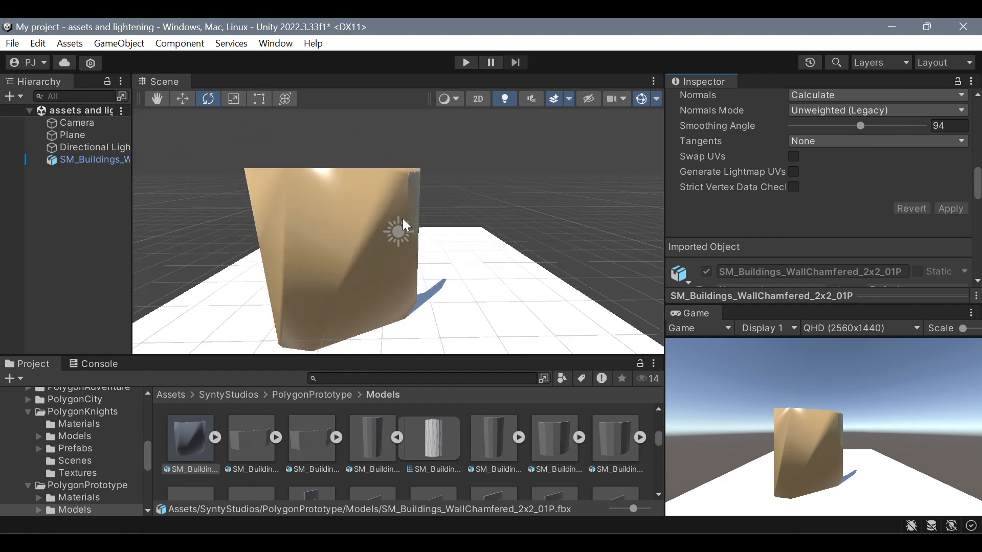
click(878, 126)
click(937, 208)
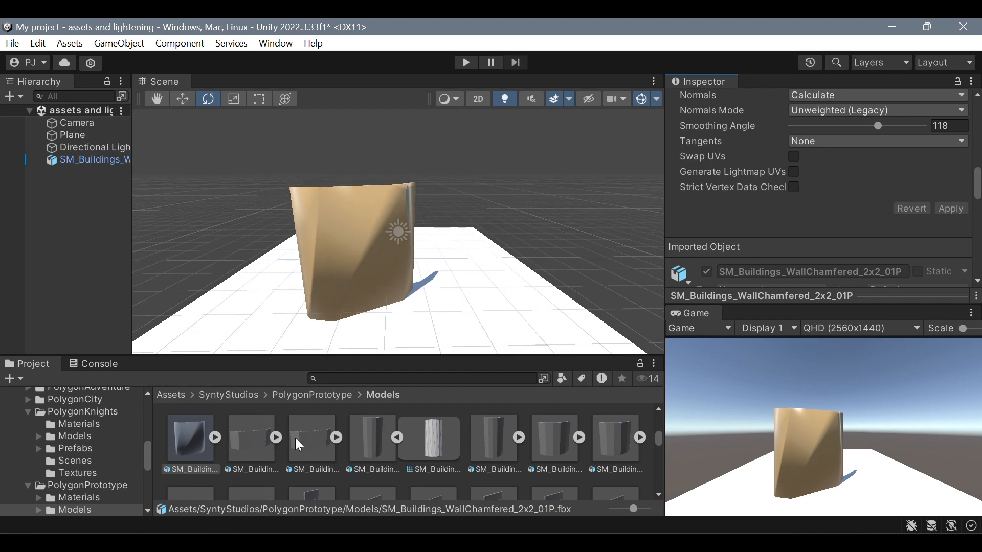
- Set the chamfered wall model's smoothing angle to 0 and apply the import settings
drag(883, 127, 805, 126)
click(940, 210)
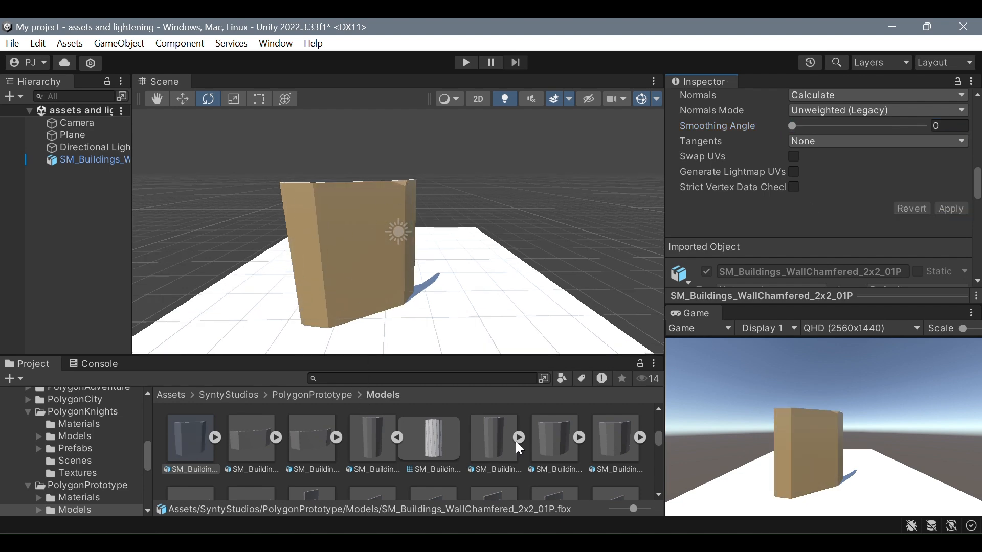
- Place the SM_Buildings_WallCurved_1x1_01P model on the plane beside the chamfered wall and rotate it to about 139 degrees around Y
drag(502, 439, 460, 345)
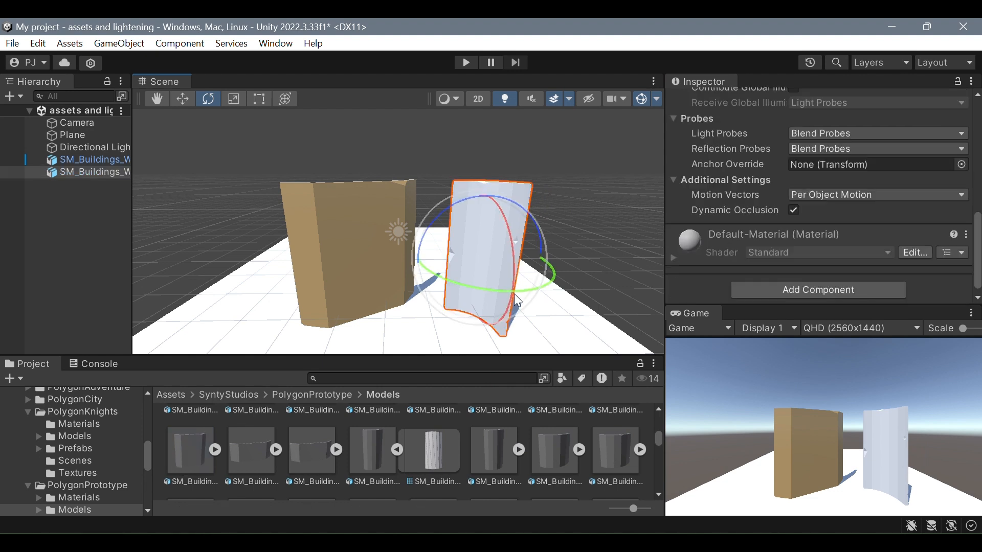
drag(447, 283, 202, 124)
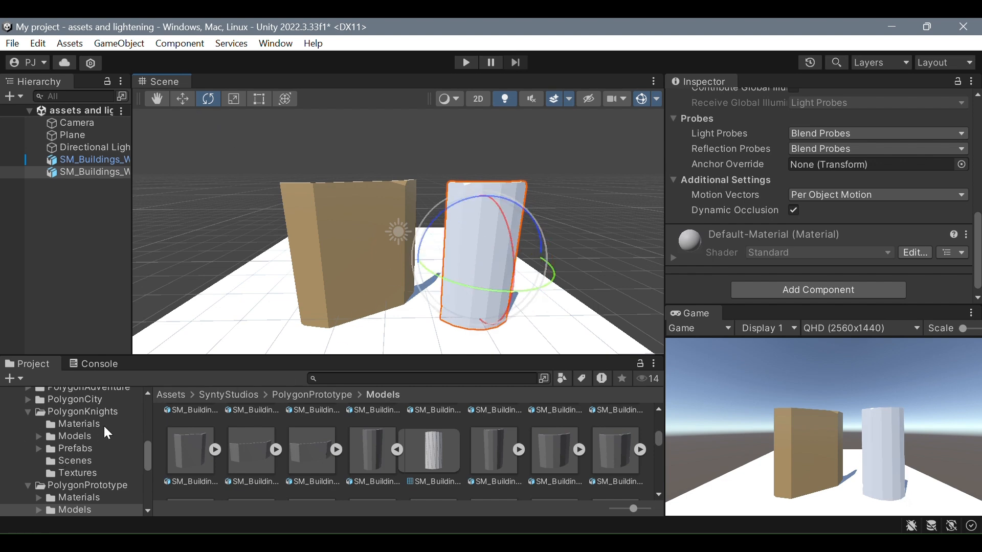
scroll(842, 163, up, 10)
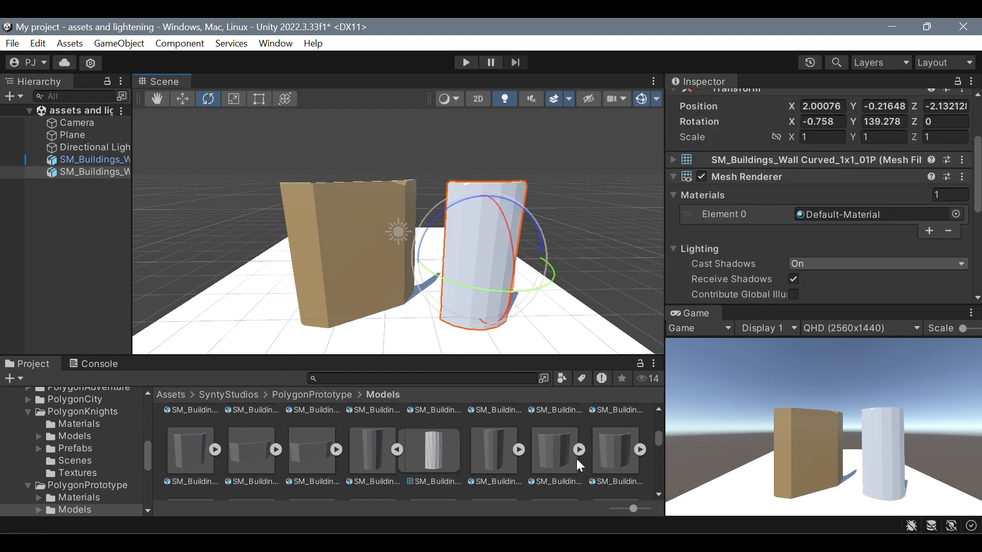
- Select the SM_Buildings_WallCurved_1x1_01P model asset, set its smoothing angle to 54 and apply the import settings
click(494, 455)
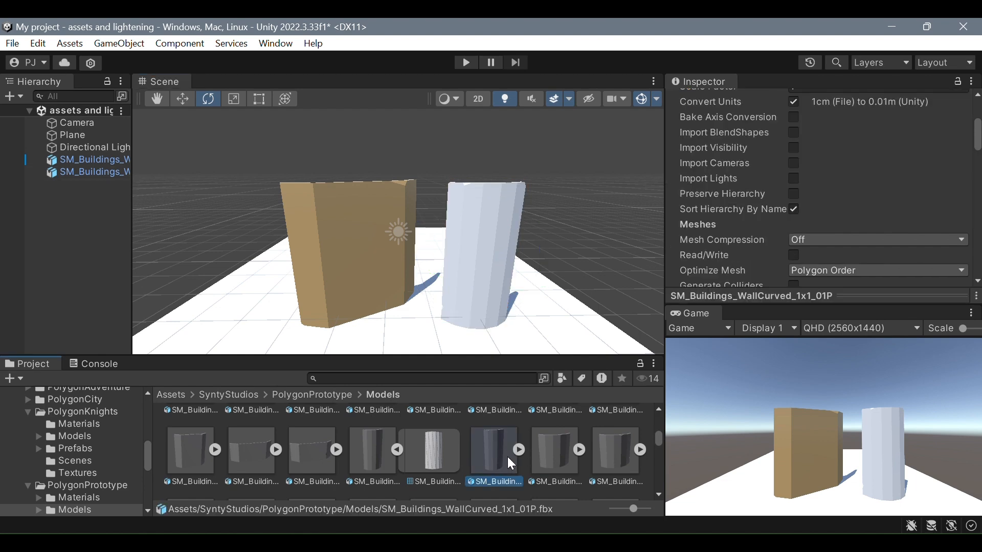
scroll(802, 177, down, 2)
scroll(757, 146, up, 6)
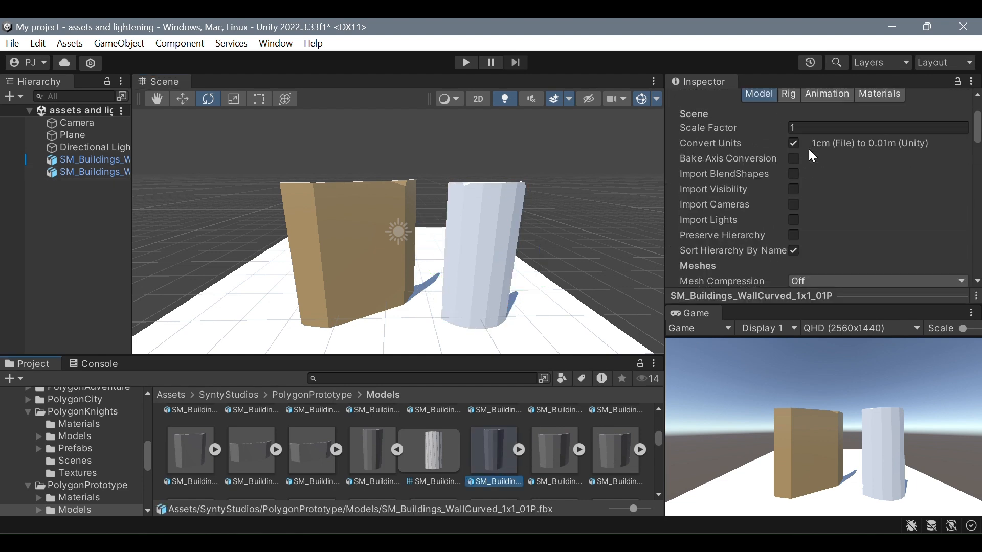
scroll(779, 130, down, 15)
scroll(762, 204, up, 2)
scroll(764, 205, up, 4)
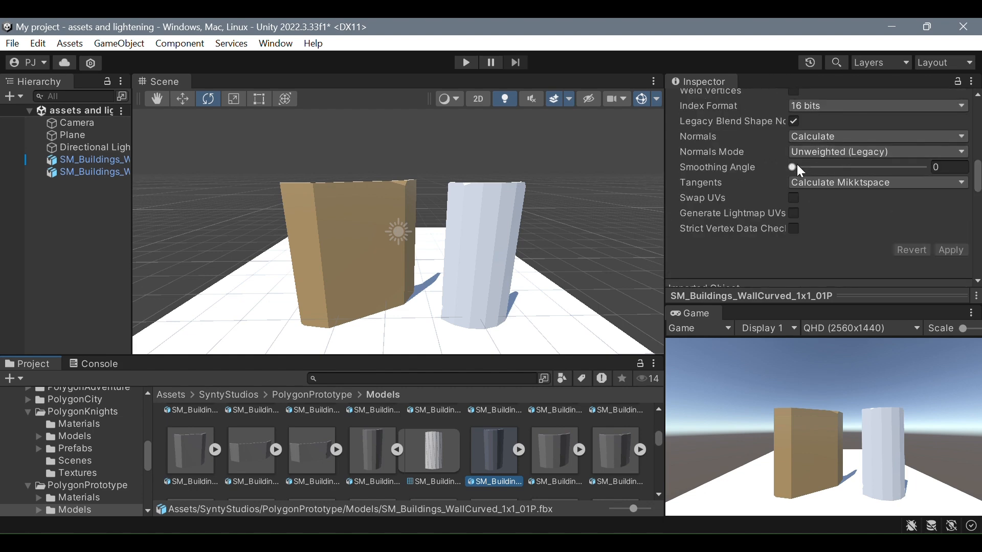
drag(796, 167, 835, 167)
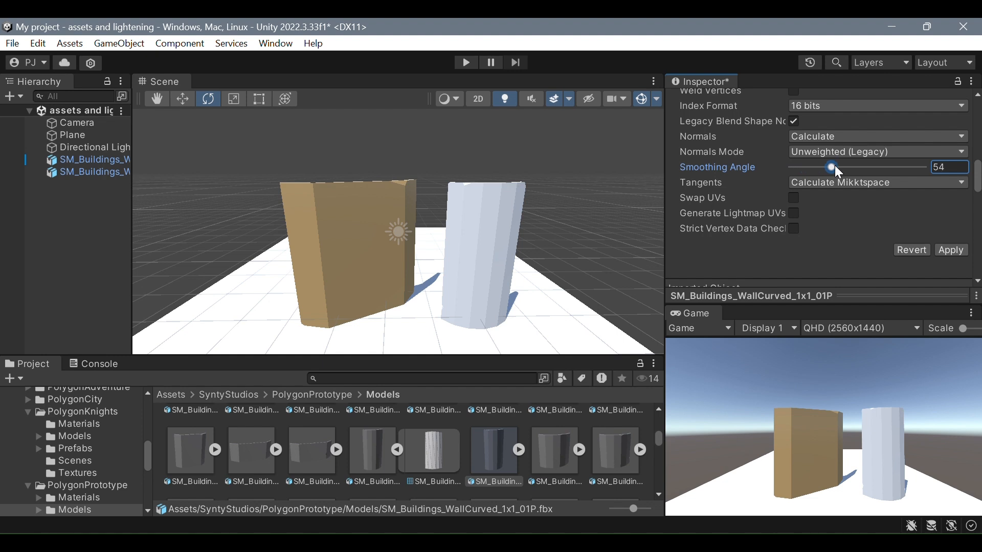
click(944, 254)
scroll(537, 272, up, 2)
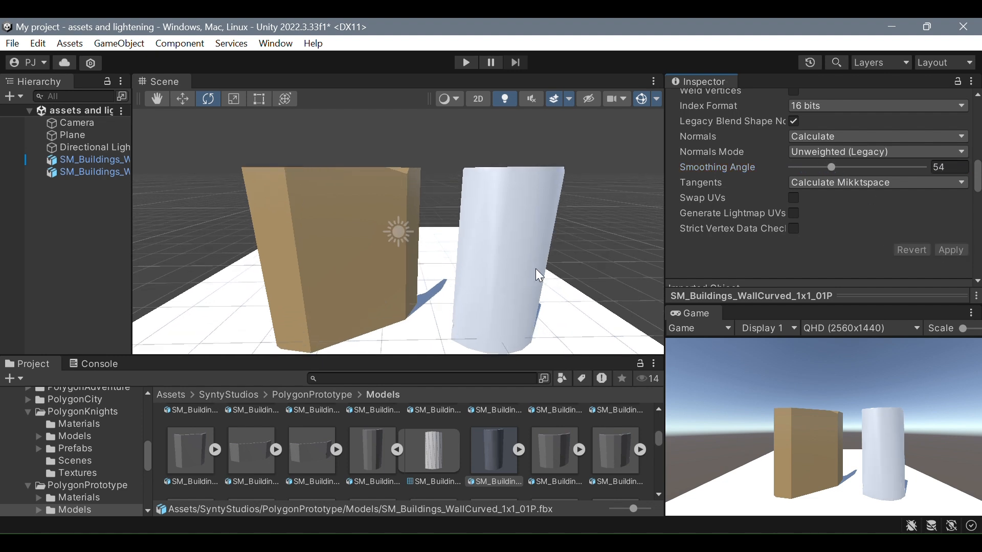
scroll(537, 273, up, 1)
- List all project materials and assign the crimson cube material to the curved wall in the scene
scroll(100, 428, up, 5)
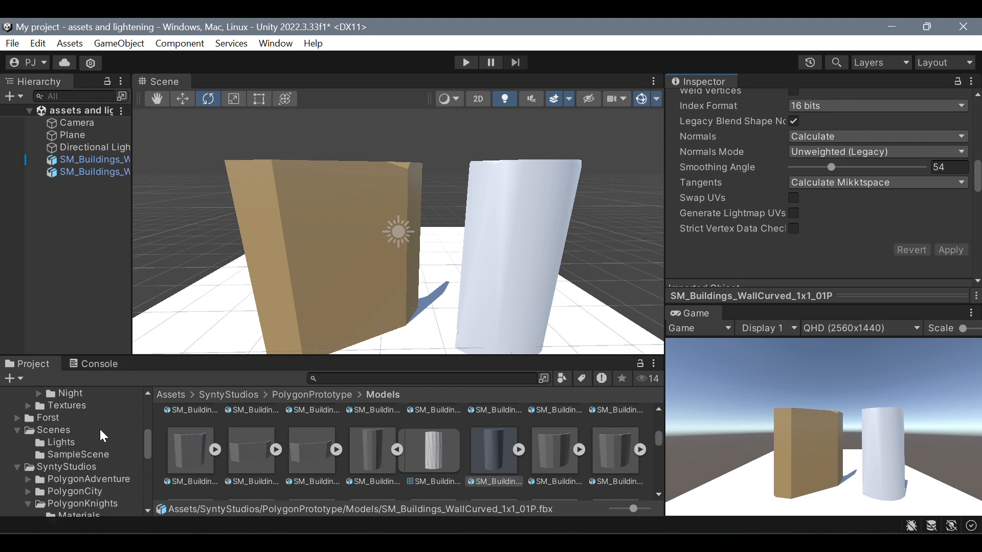
click(85, 403)
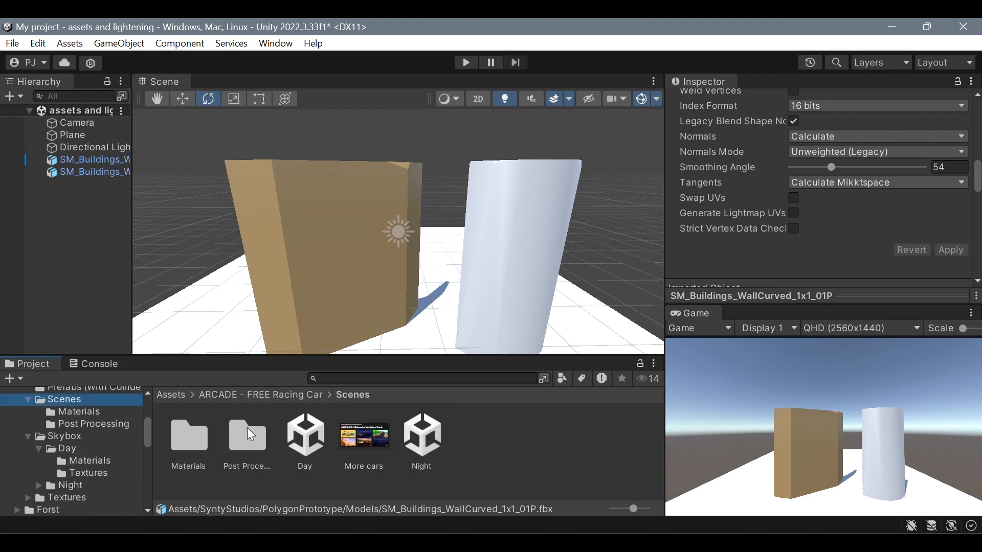
scroll(82, 424, up, 5)
click(73, 418)
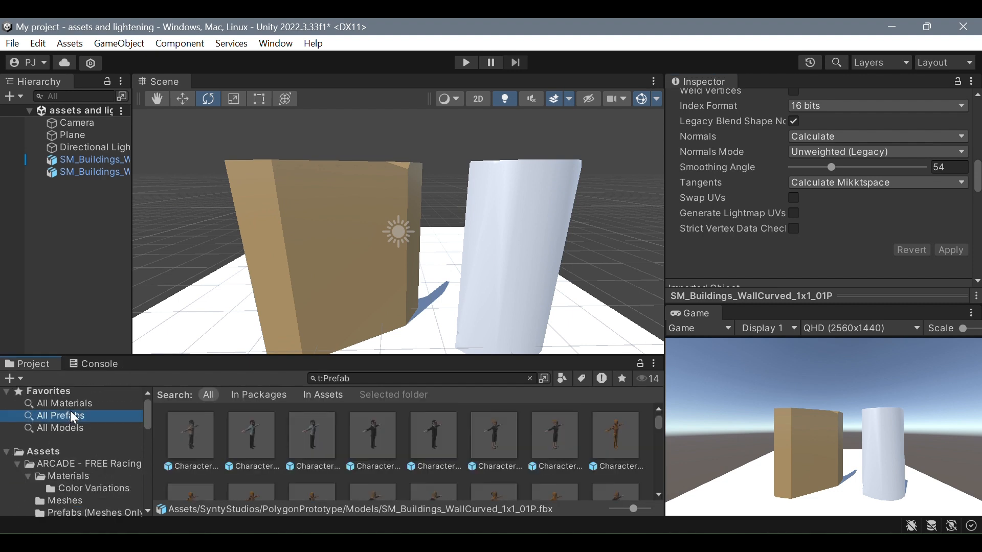
click(71, 404)
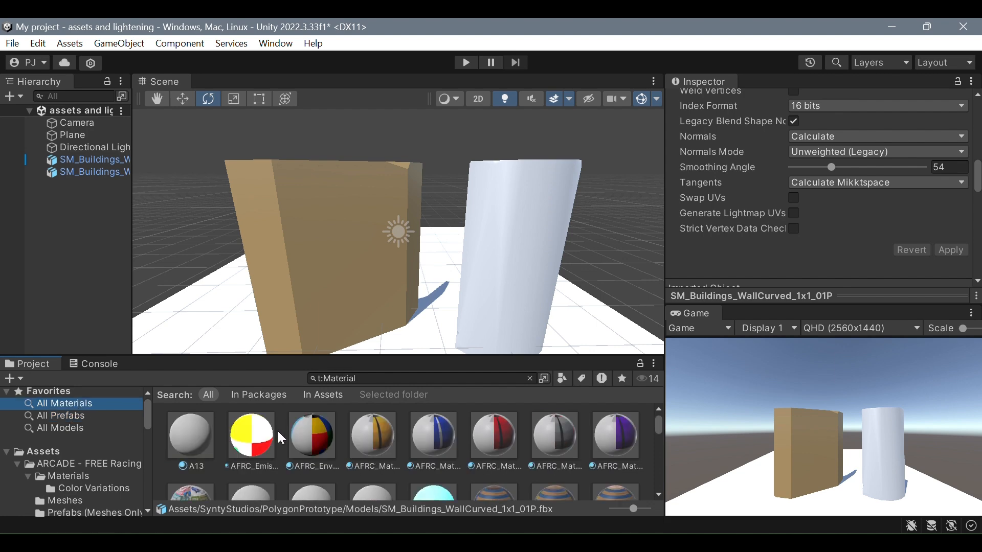
scroll(435, 443, down, 3)
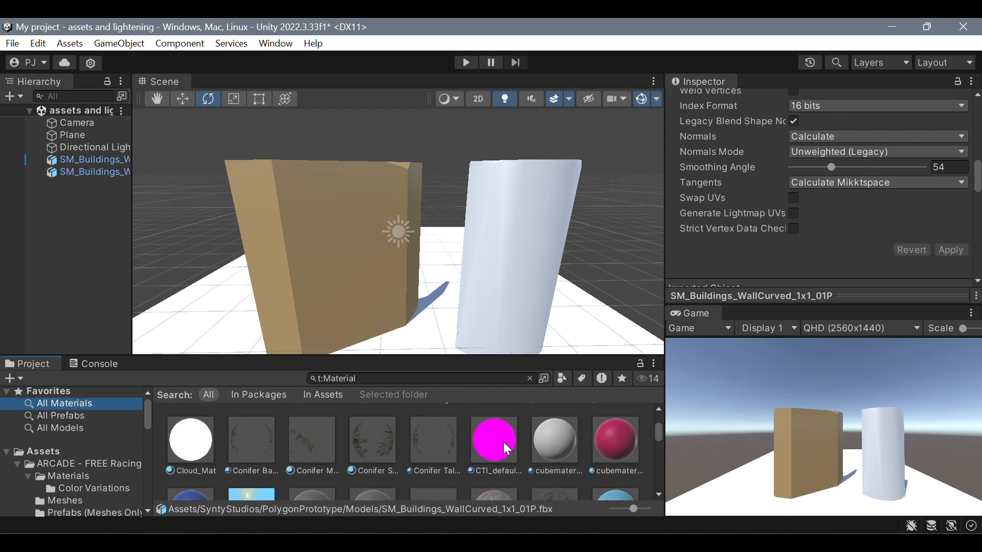
drag(615, 445, 537, 292)
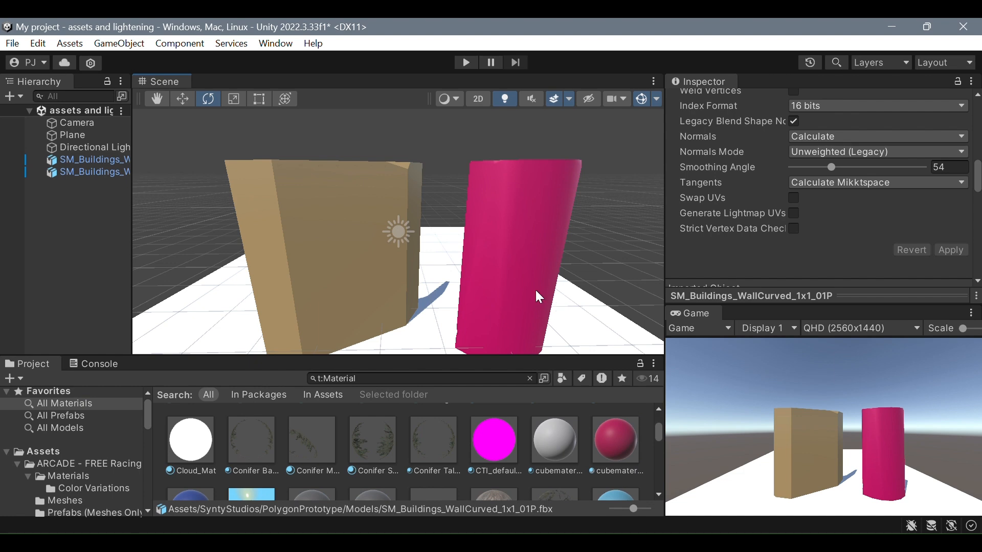
- Set the curved wall model's smoothing angle to 0, apply it, and inspect the shading up close
scroll(849, 265, up, 5)
scroll(828, 220, down, 5)
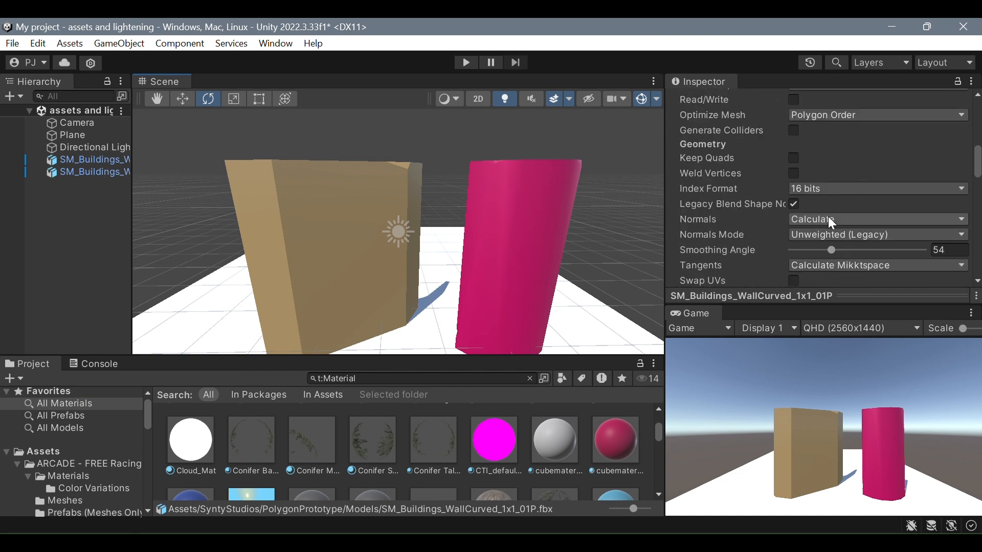
scroll(830, 217, down, 2)
drag(827, 126, 774, 129)
click(944, 209)
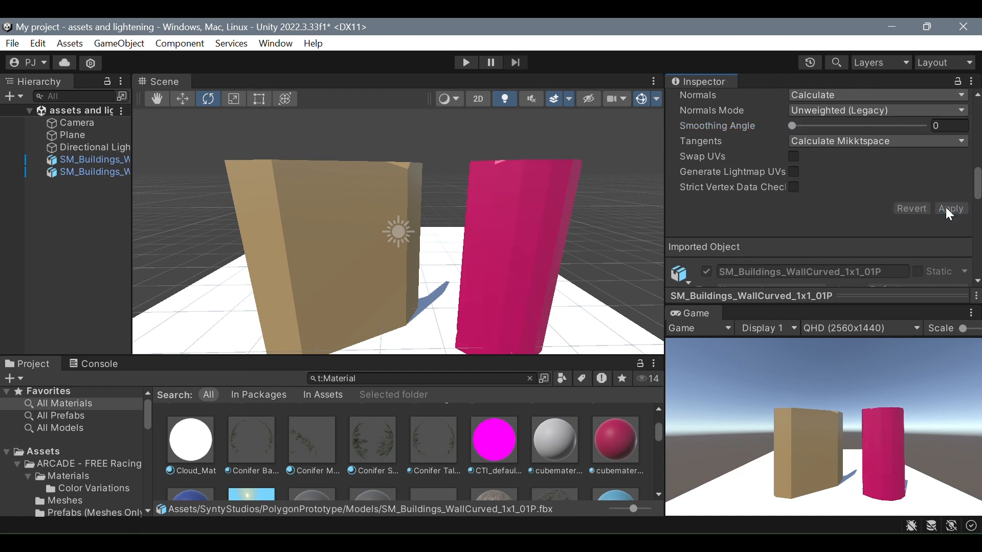
scroll(530, 232, down, 3)
scroll(542, 289, up, 8)
right_drag(543, 290, 565, 253)
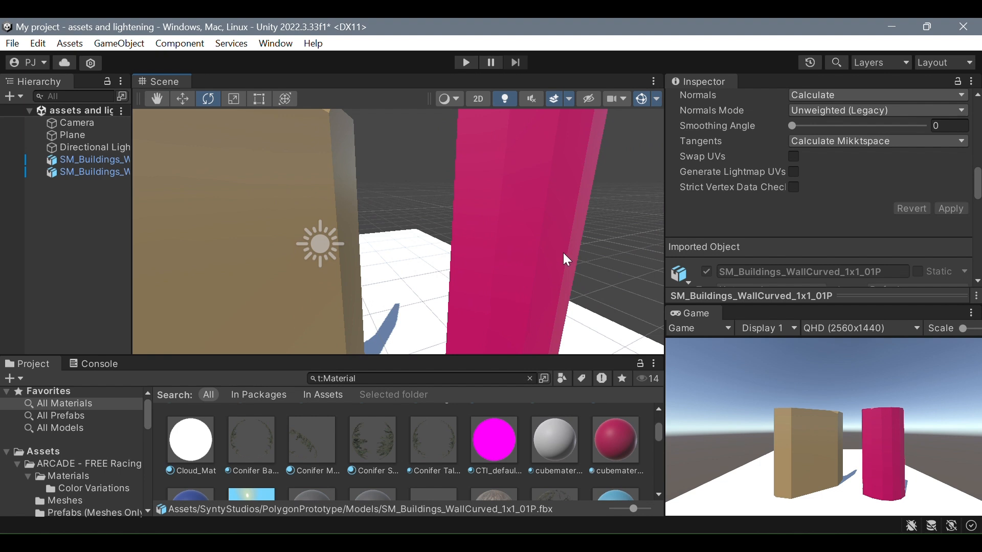
scroll(562, 254, up, 2)
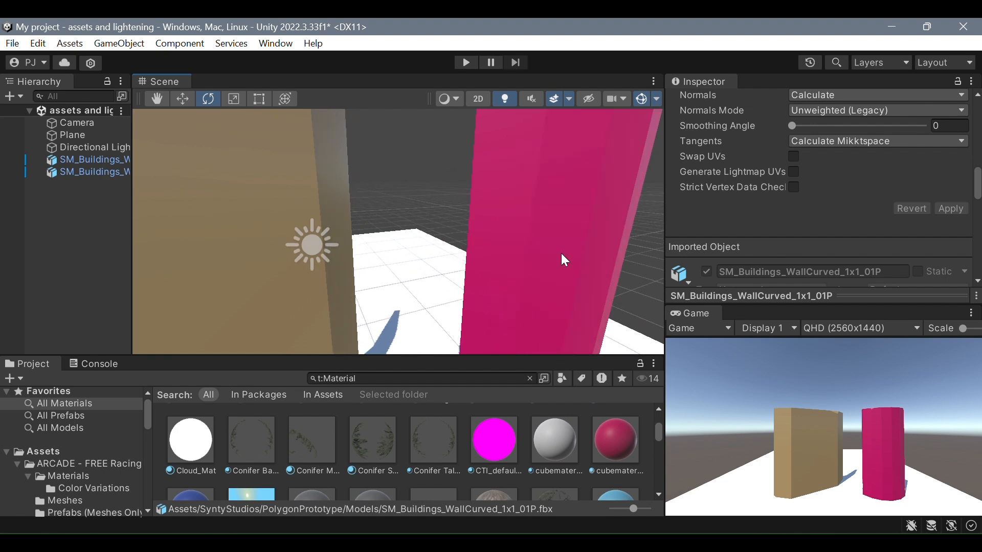
- Set the curved wall model's smoothing angle to 138, apply it, and compare the shading from near and far
click(893, 127)
click(940, 211)
scroll(529, 248, down, 4)
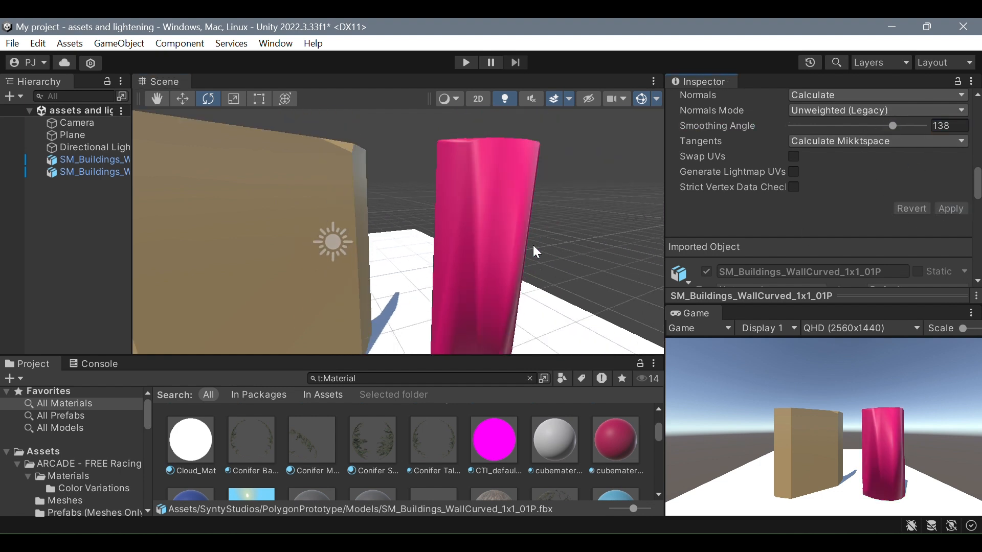
scroll(468, 263, down, 2)
scroll(438, 239, down, 3)
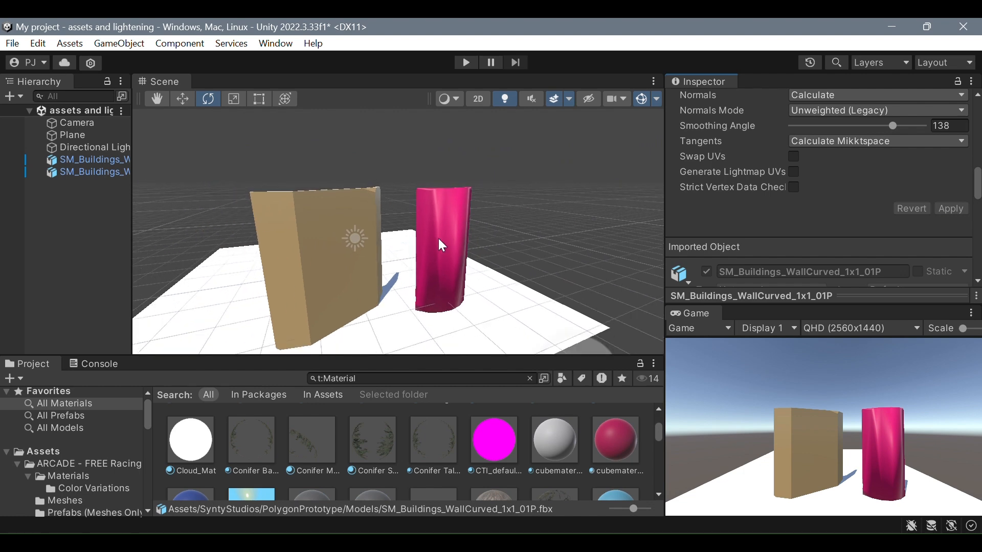
scroll(438, 238, up, 6)
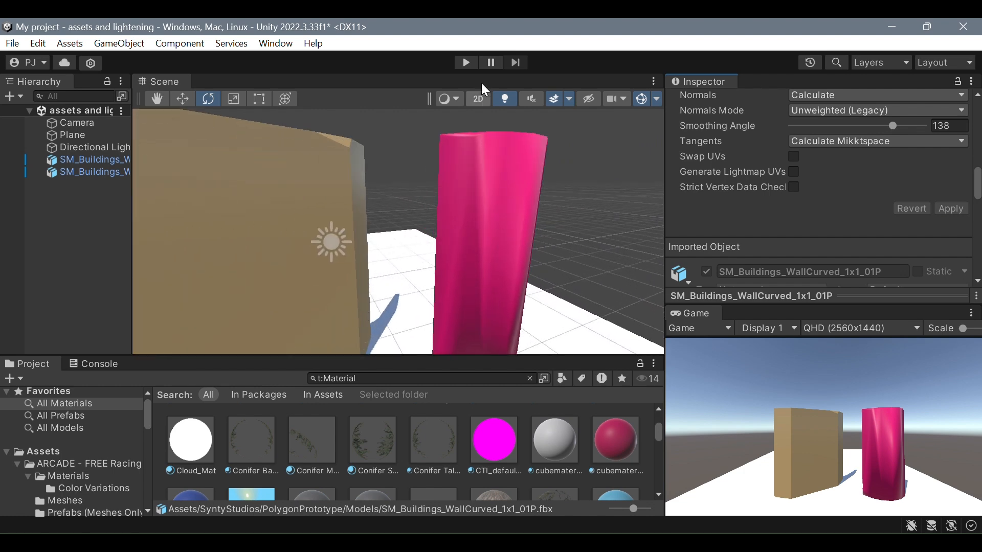